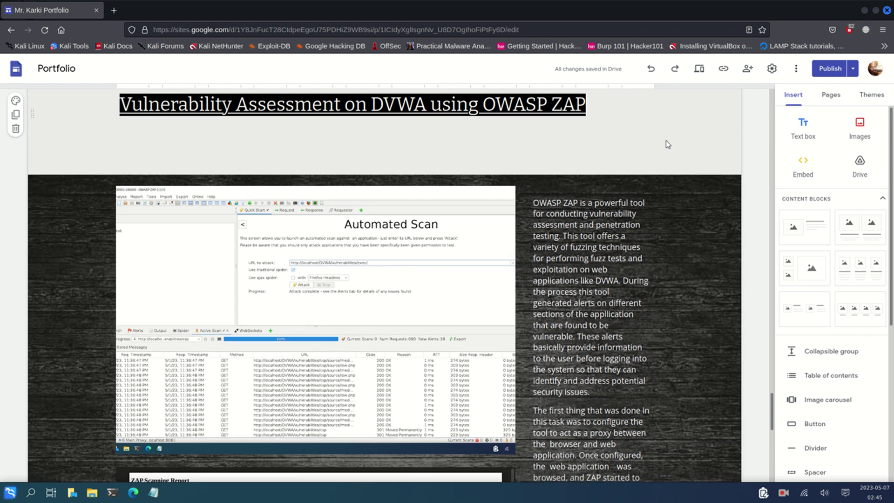
# Scroll the portfolio page to review the DVWA OWASP ZAP vulnerability assessment section
pyautogui.scroll(-2, 666, 140)
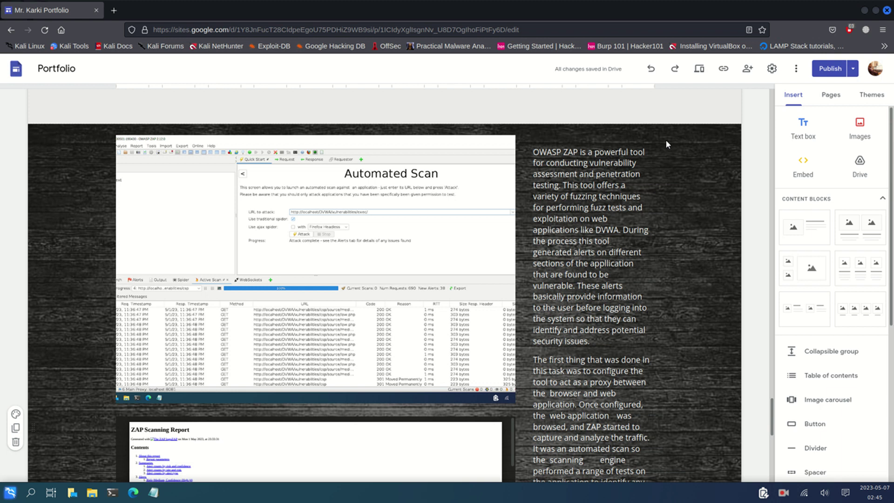
pyautogui.scroll(5, 666, 140)
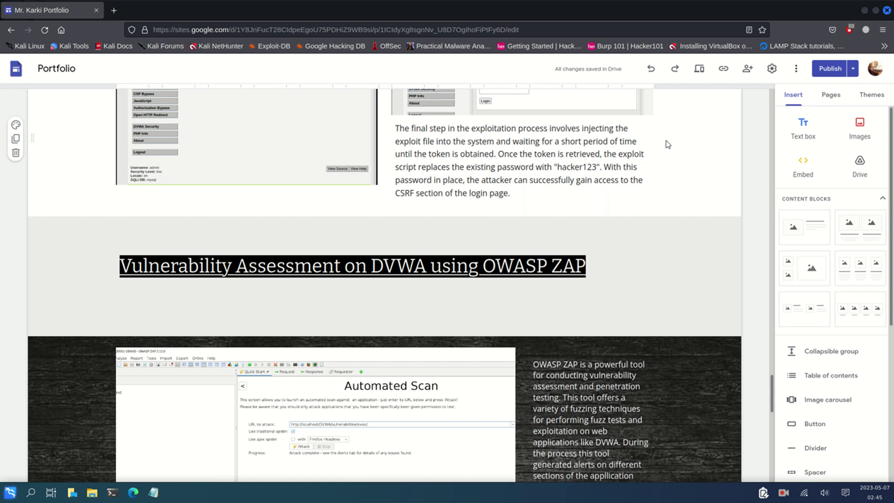
pyautogui.scroll(-4, 696, 185)
pyautogui.scroll(-6, 696, 182)
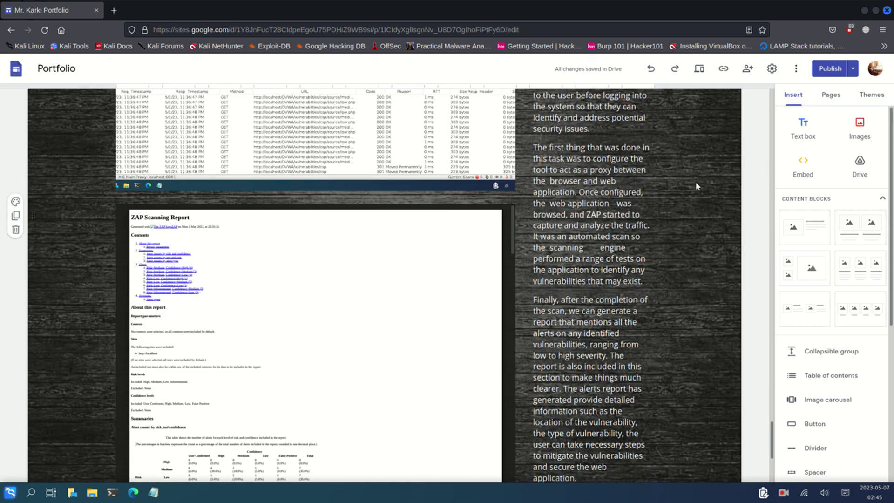
pyautogui.scroll(4, 696, 182)
# Open a new Terminal window from the Kali menu and move it to the left half of the screen
pyautogui.press('super')
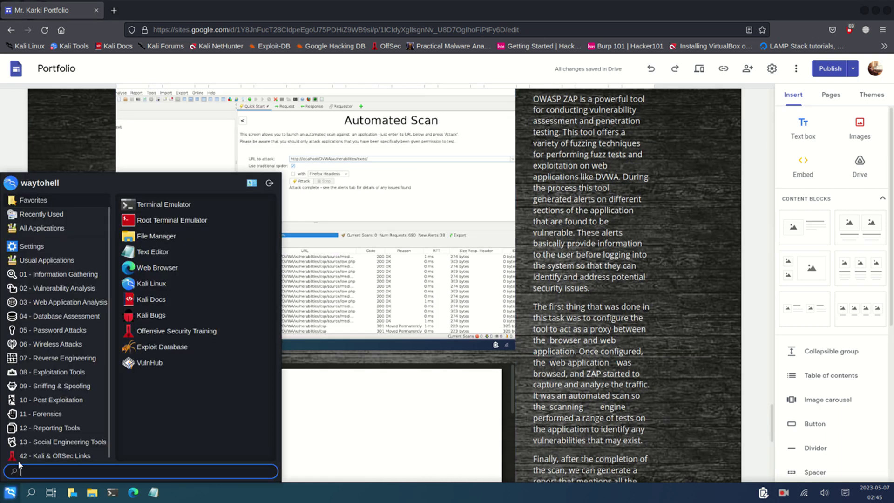
pyautogui.moveTo(41, 214)
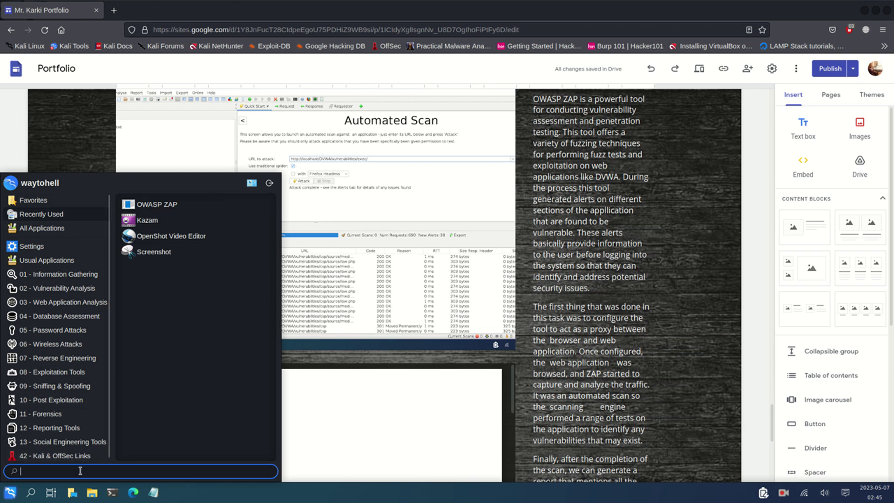
pyautogui.click(111, 493)
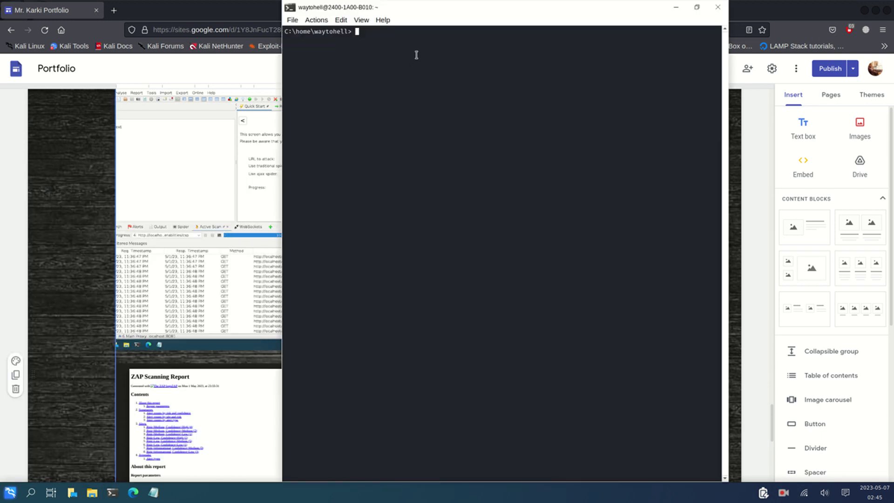
pyautogui.moveTo(505, 11); pyautogui.dragTo(176, 14)
# Start the apache2 and mysql services with sudo service commands, entering the sudo password
pyautogui.write('sudo service apache2 start')
pyautogui.press('Return')
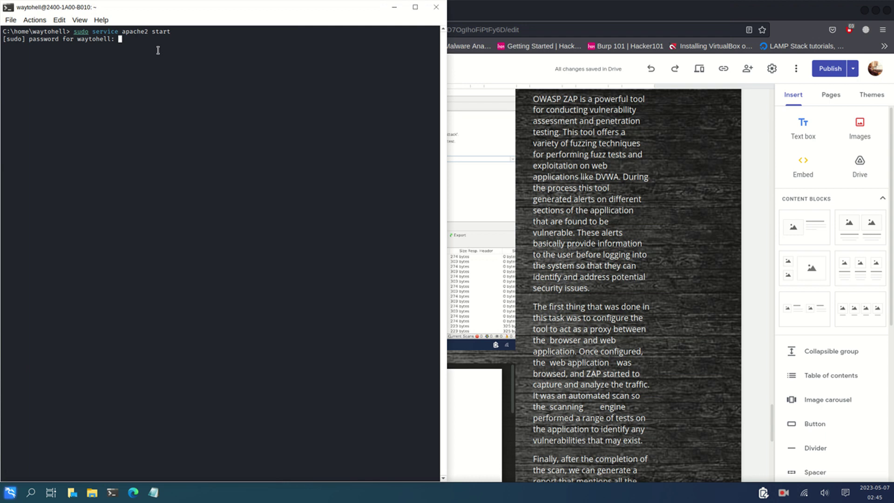
pyautogui.press('Return')
pyautogui.press('Up')
pyautogui.press('Up')
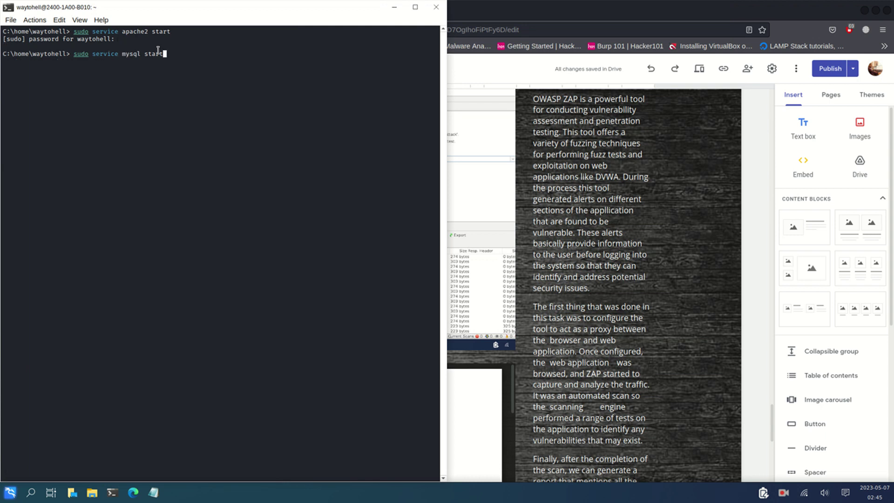
pyautogui.press('Return')
# Open the DVWA page from history in a new Firefox tab and log out
pyautogui.click(559, 5)
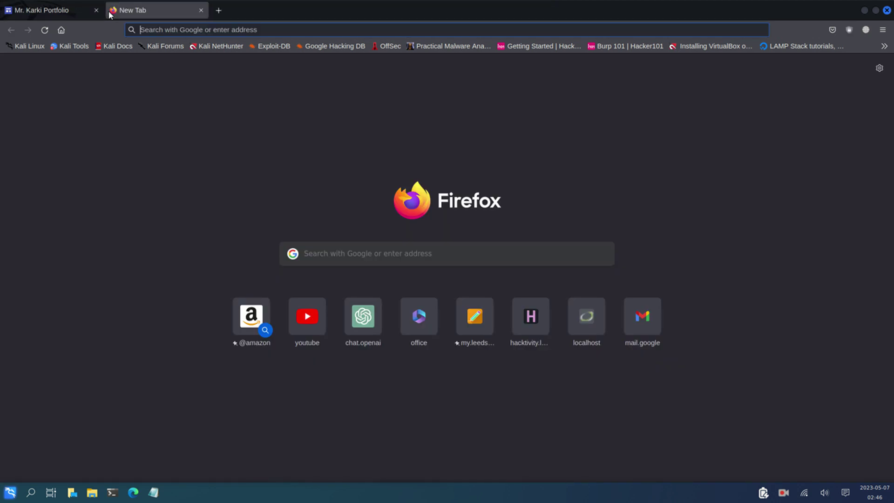
pyautogui.click(114, 10)
pyautogui.click(157, 29)
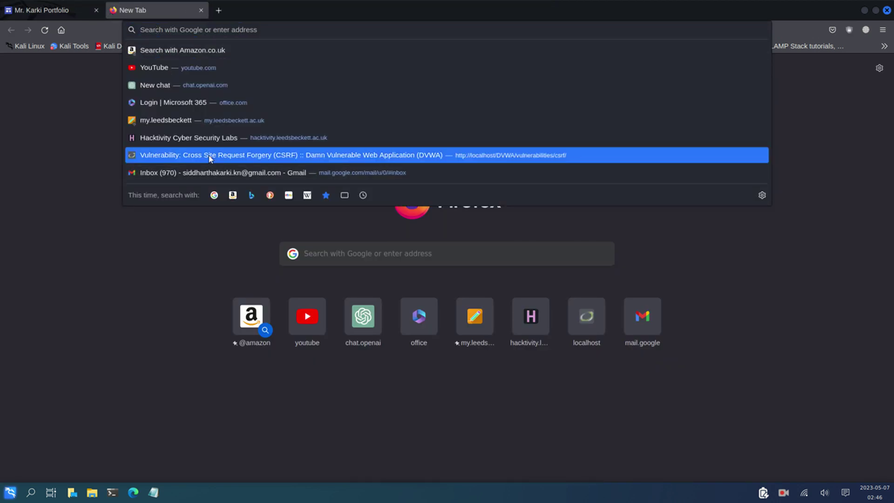
pyautogui.click(210, 156)
pyautogui.click(281, 391)
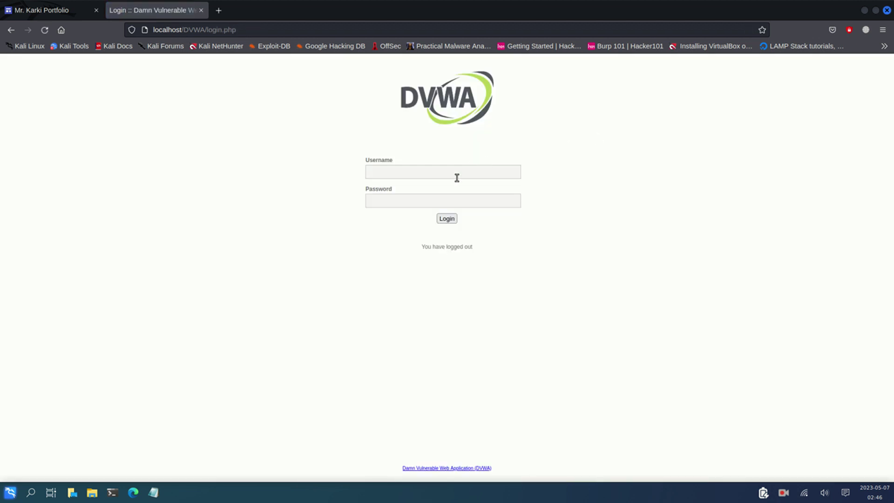
# Log back in to DVWA with its default credentials, decline saving them, and snap Firefox right
pyautogui.click(457, 176)
pyautogui.write('admin')
pyautogui.press('Tab')
pyautogui.write('password')
pyautogui.press('Return')
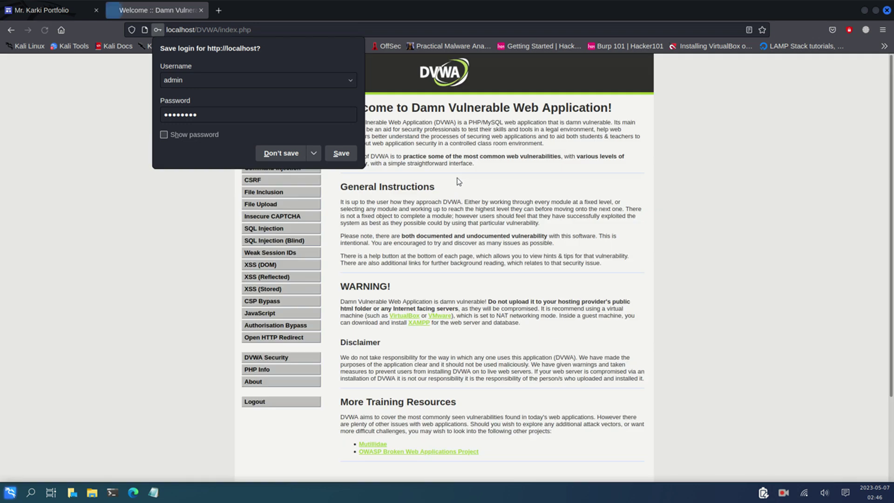
pyautogui.click(279, 154)
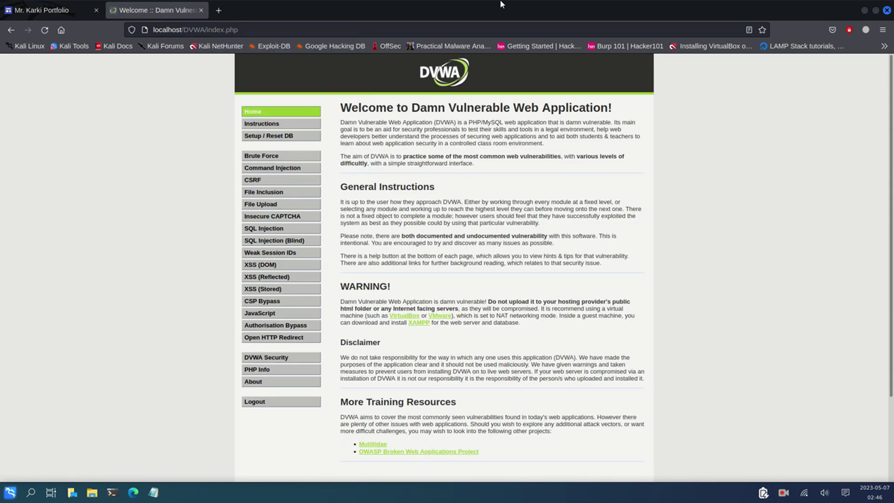
pyautogui.moveTo(537, 7); pyautogui.dragTo(892, 186)
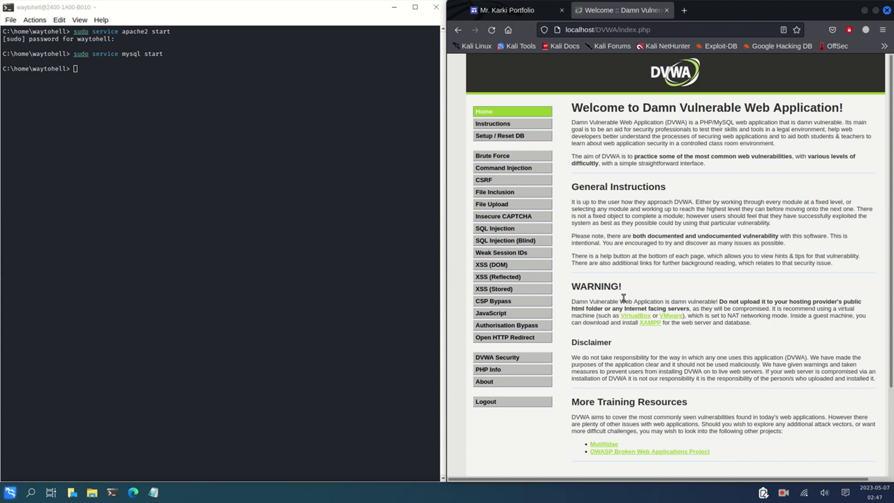
pyautogui.click(548, 4)
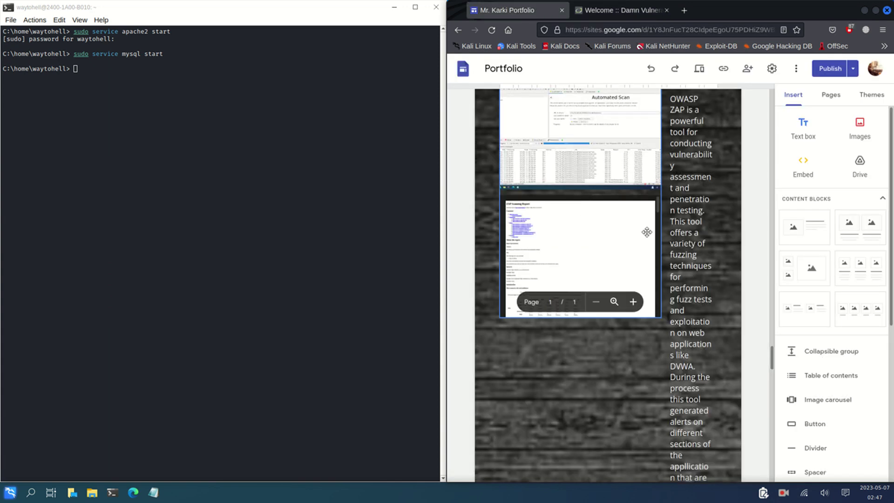
pyautogui.scroll(3, 738, 263)
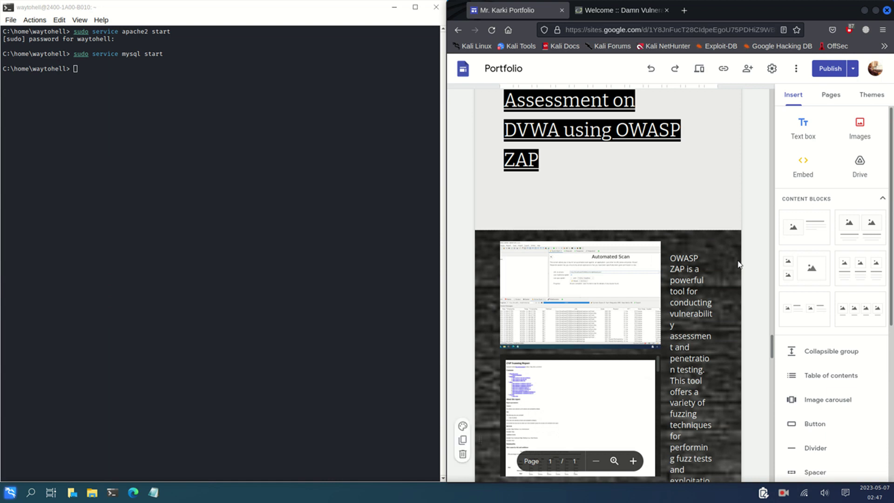
pyautogui.click(634, 10)
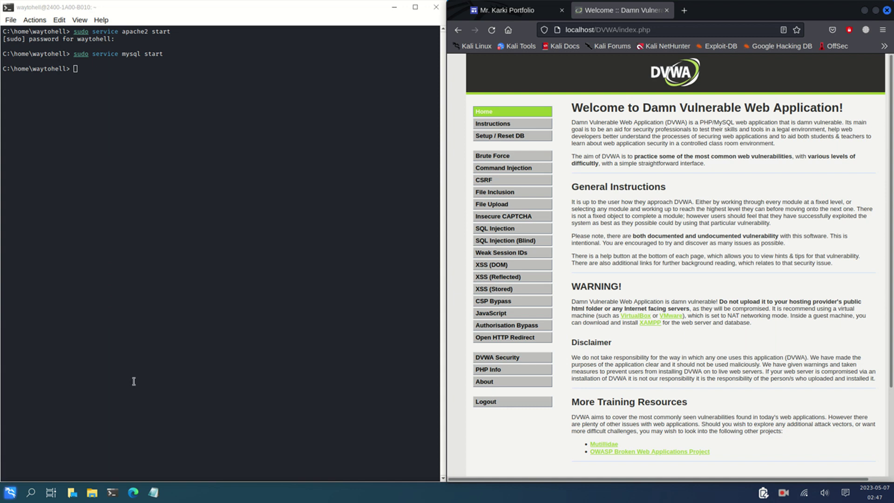
# Launch OWASP ZAP by searching 'ow' in the Kali application menu
pyautogui.click(10, 492)
pyautogui.write('ow')
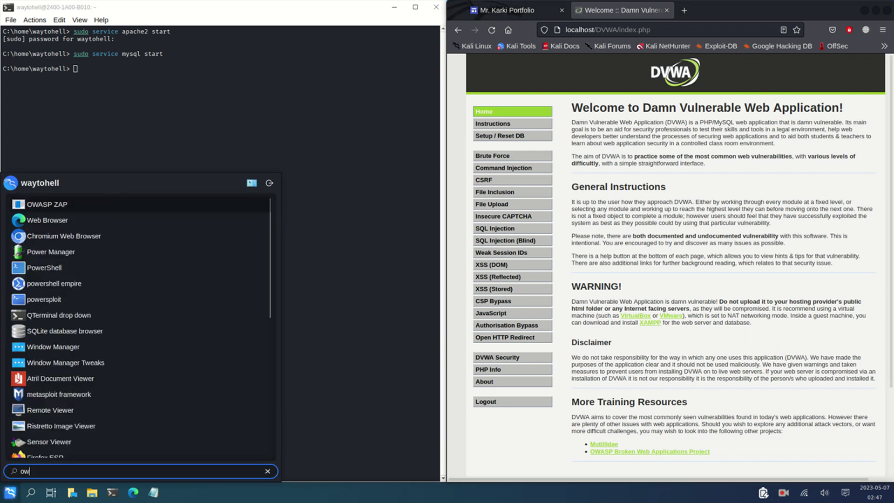
pyautogui.press('Return')
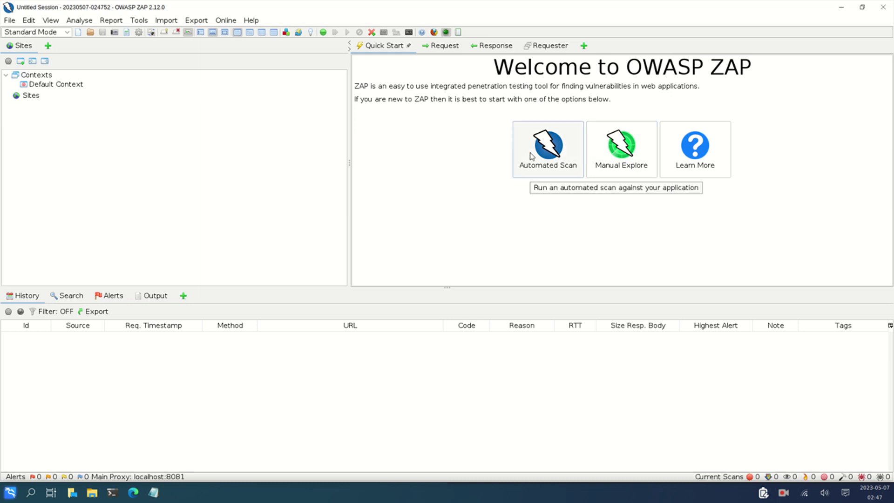
# Open ZAP's Automated Scan page and copy the DVWA address from Firefox's address bar
pyautogui.click(546, 148)
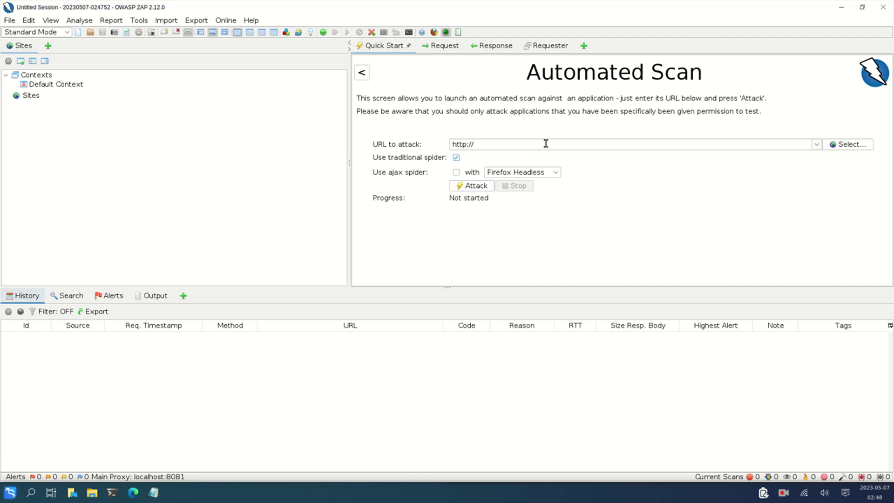
pyautogui.hotkey('alt', 'Tab')
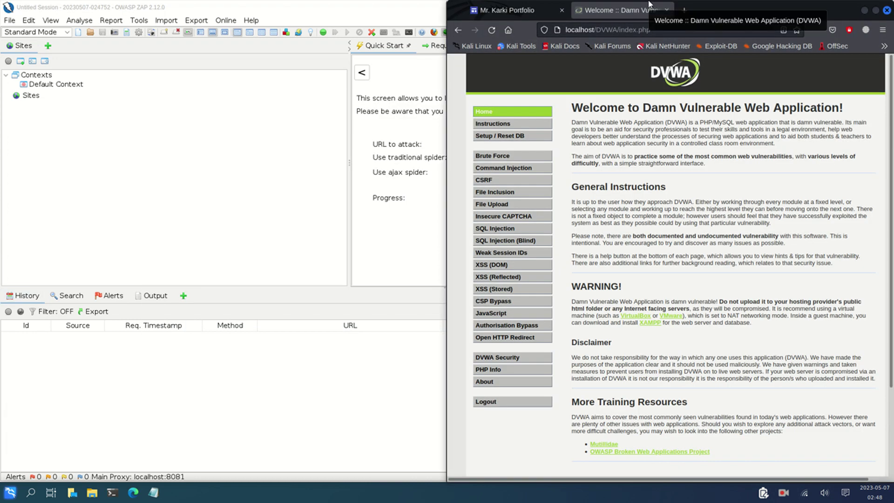
pyautogui.click(667, 30)
pyautogui.hotkey('ctrl', 'c')
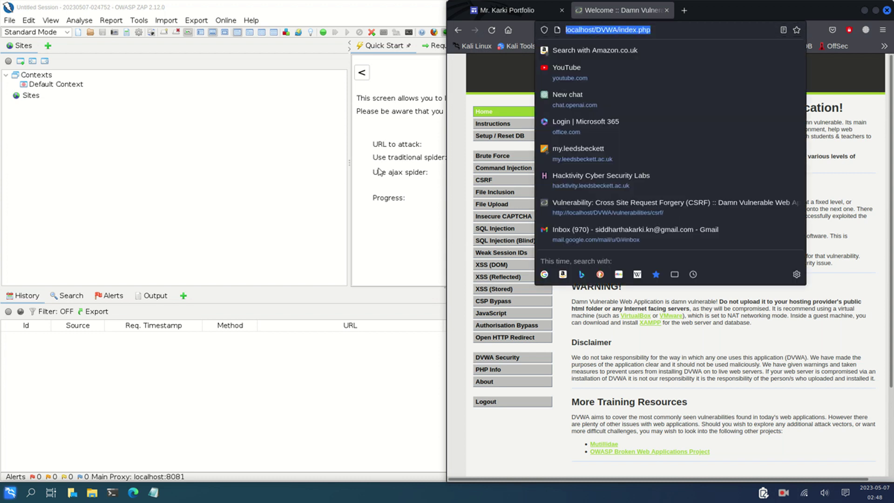
pyautogui.click(302, 215)
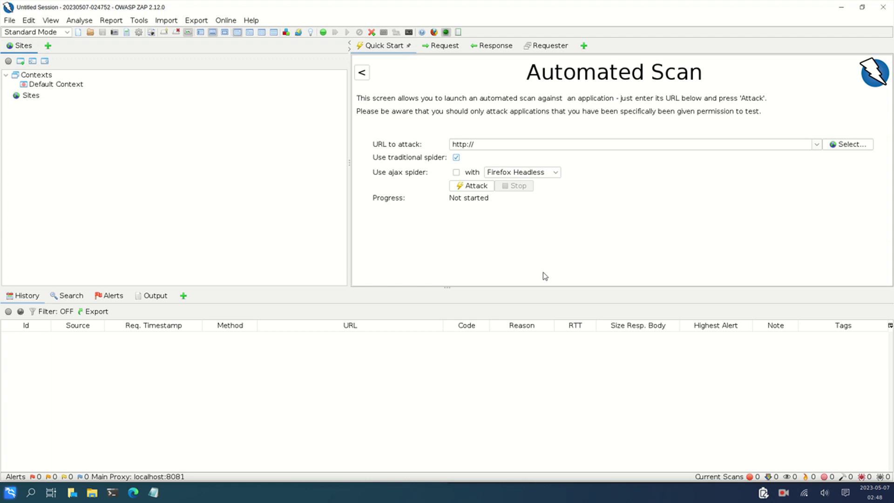
pyautogui.moveTo(487, 144); pyautogui.dragTo(423, 141)
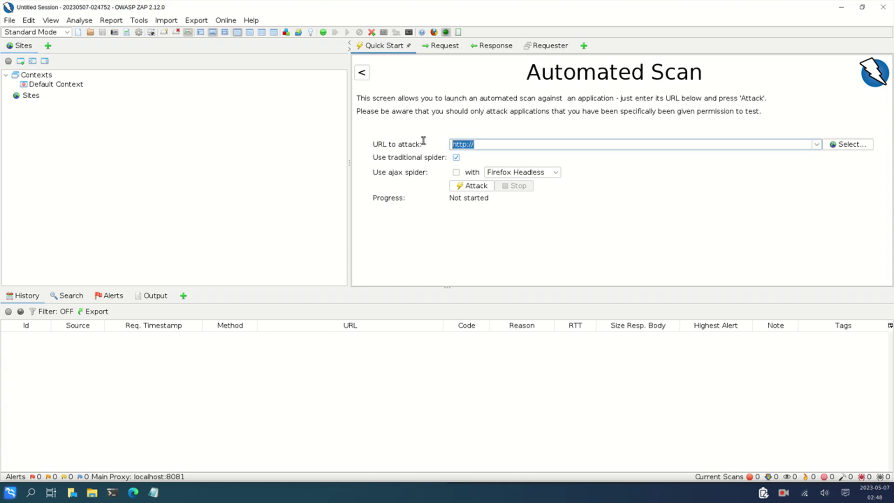
pyautogui.hotkey('ctrl', 'v')
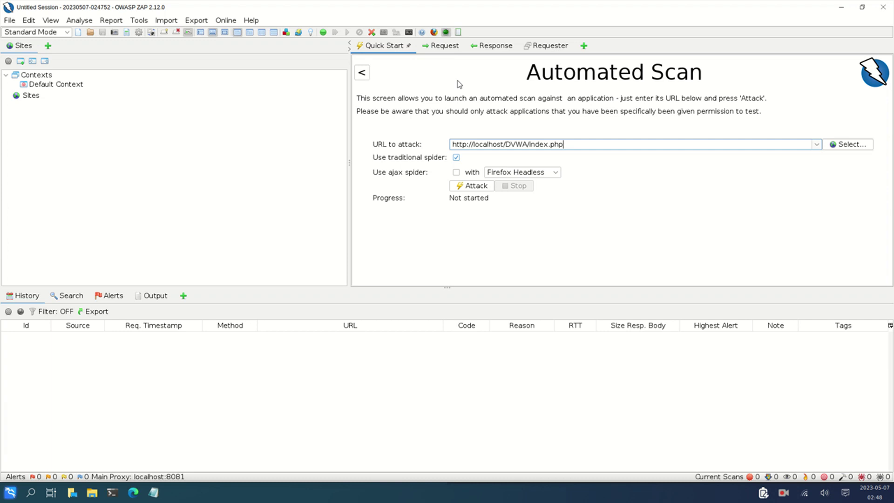
pyautogui.click(433, 32)
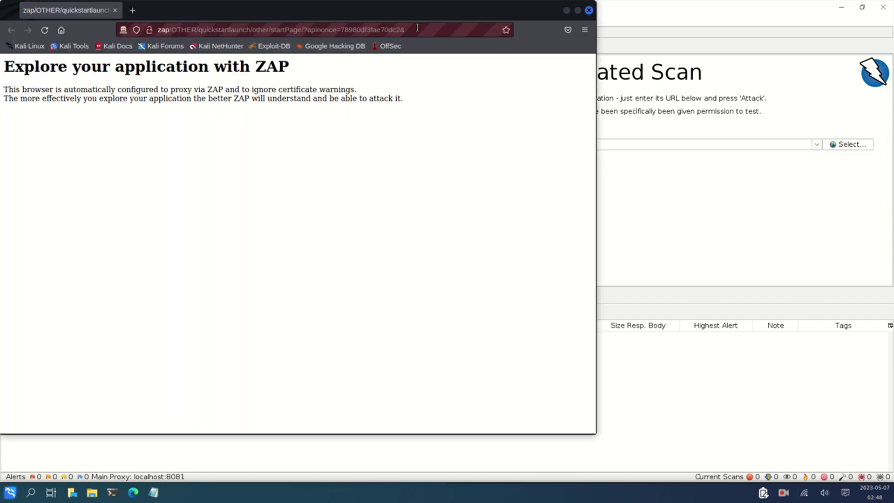
# Load DVWA in the proxied browser, skip the HUD tutorial, and start an Active Scan
pyautogui.click(416, 29)
pyautogui.hotkey('ctrl', 'v')
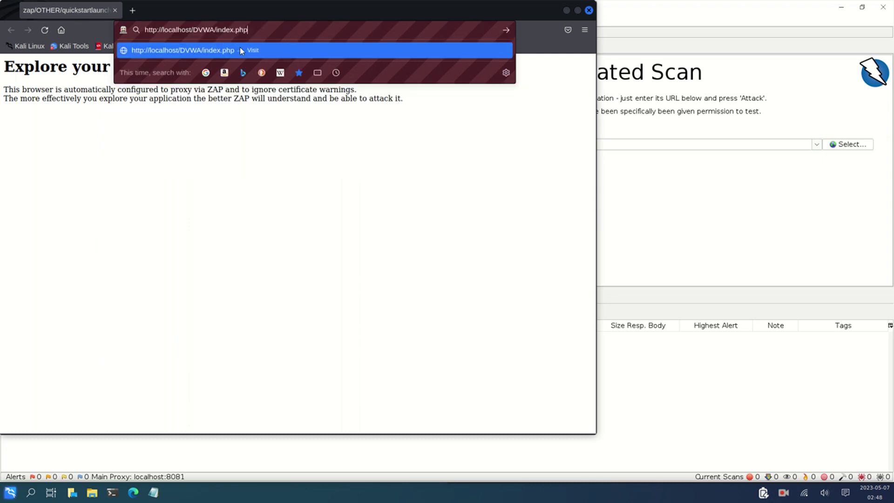
pyautogui.press('Return')
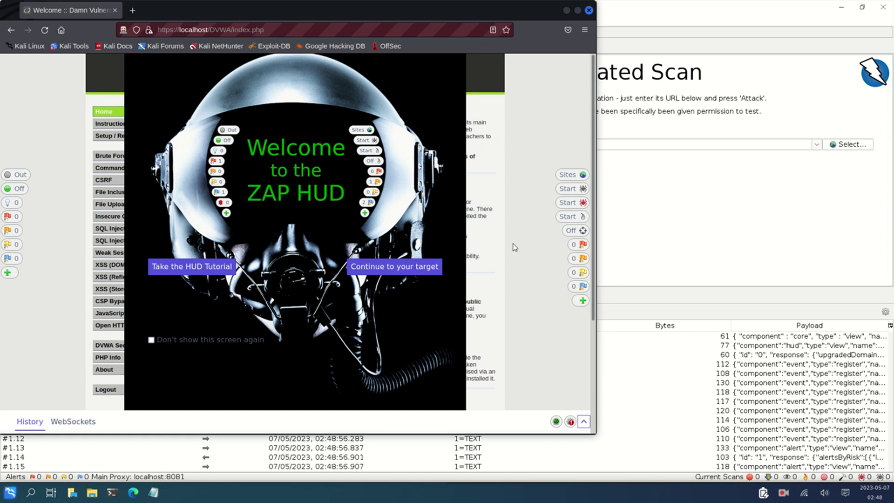
pyautogui.click(383, 270)
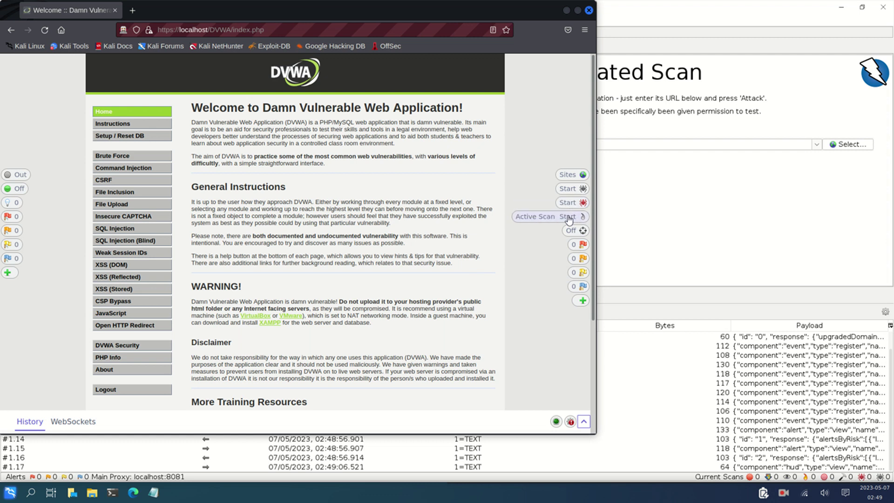
pyautogui.click(541, 218)
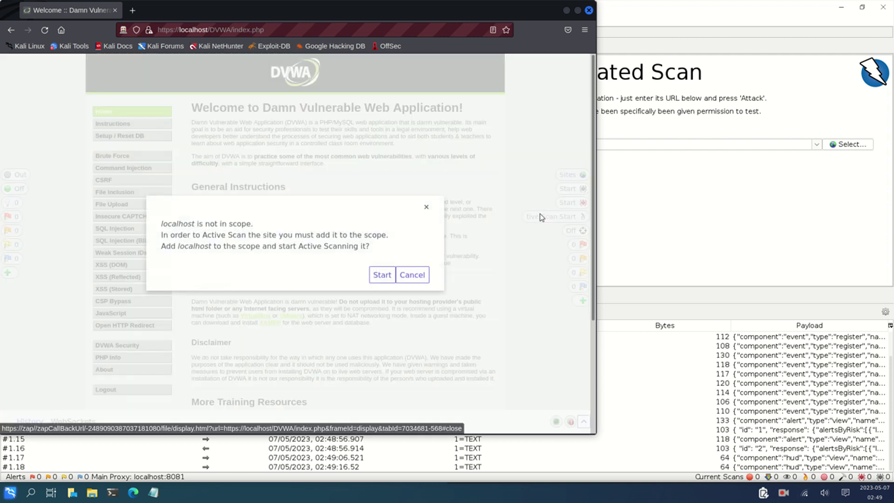
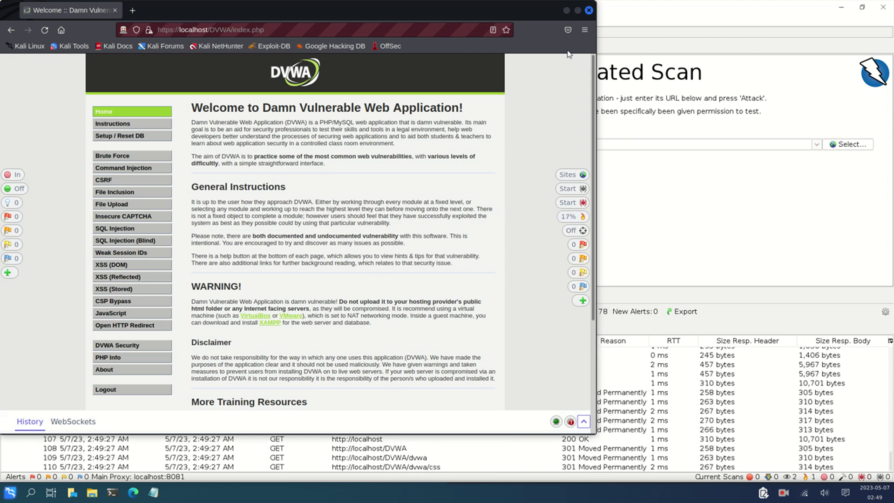
# Minimize the DVWA Firefox window to bring ZAP's Automated Scan page back into view
pyautogui.click(566, 10)
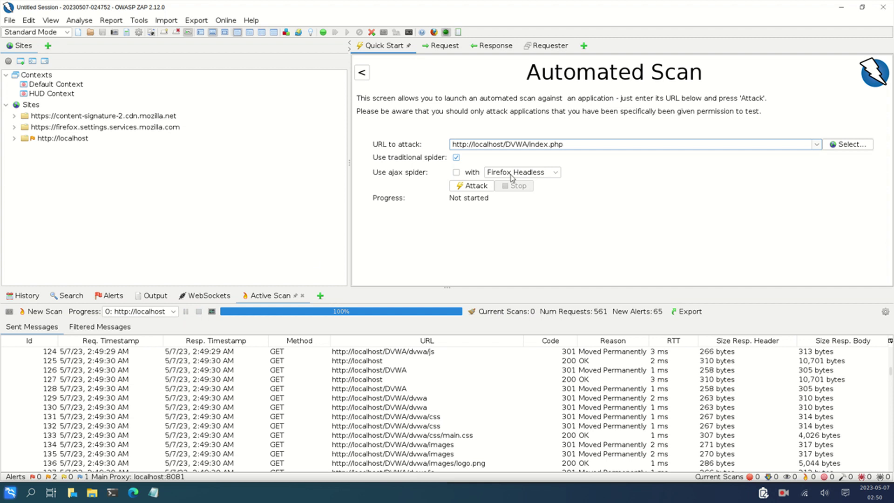
pyautogui.click(473, 186)
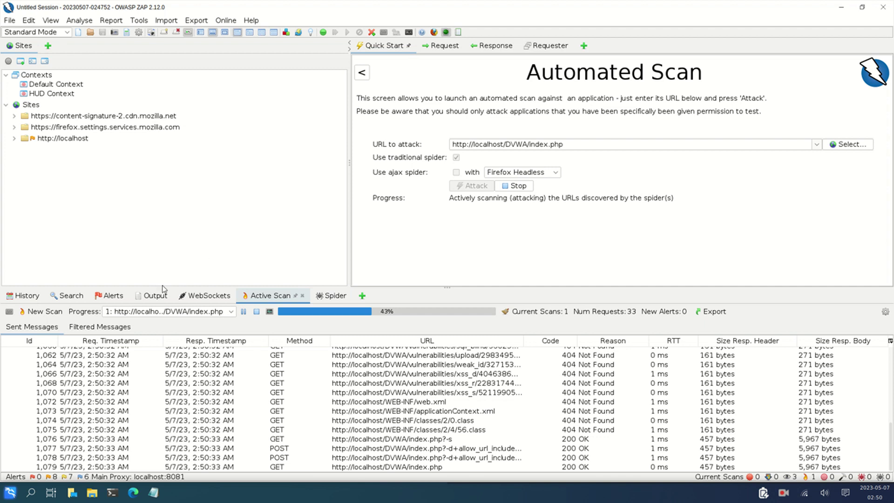
pyautogui.click(114, 297)
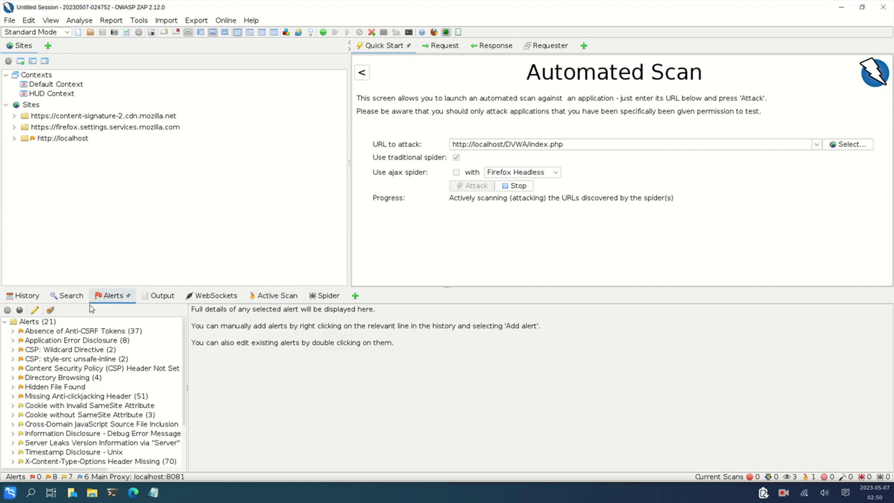
pyautogui.scroll(-2, 80, 395)
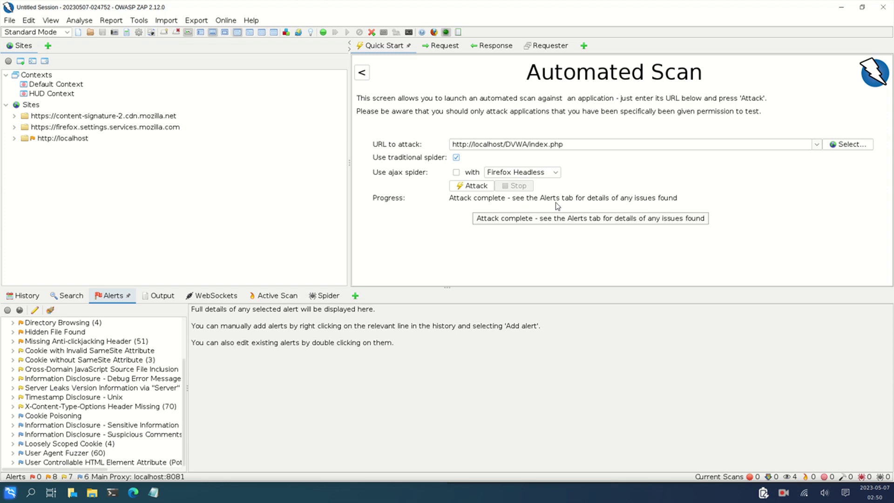
# Glance at the Output and WebSockets panels, then return to the 21-type Alerts list
pyautogui.click(166, 296)
pyautogui.click(210, 296)
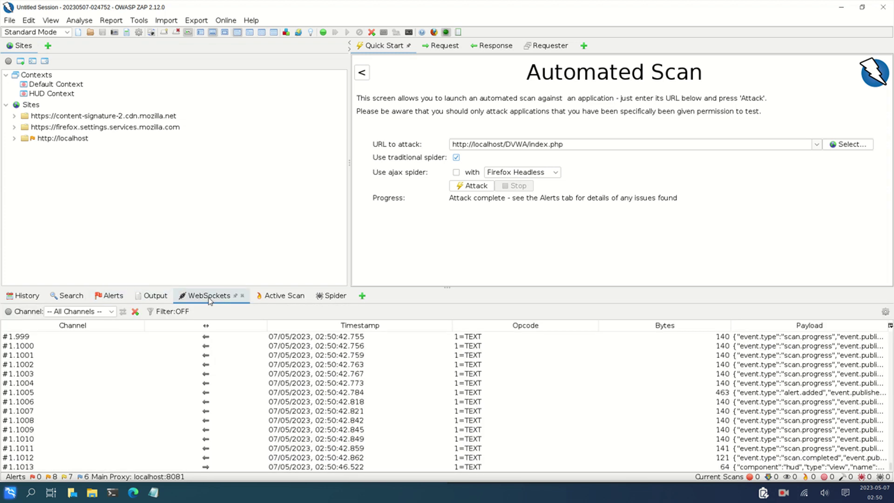
pyautogui.scroll(-13, 258, 379)
pyautogui.scroll(20, 259, 380)
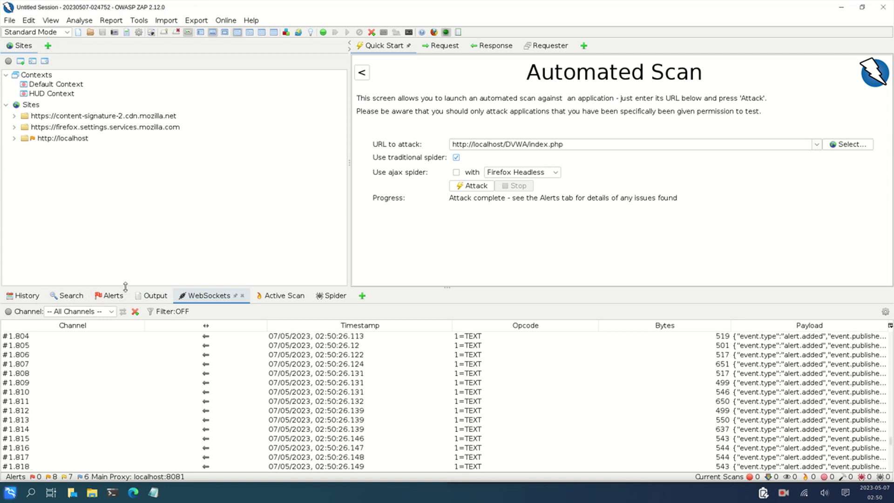
pyautogui.click(110, 299)
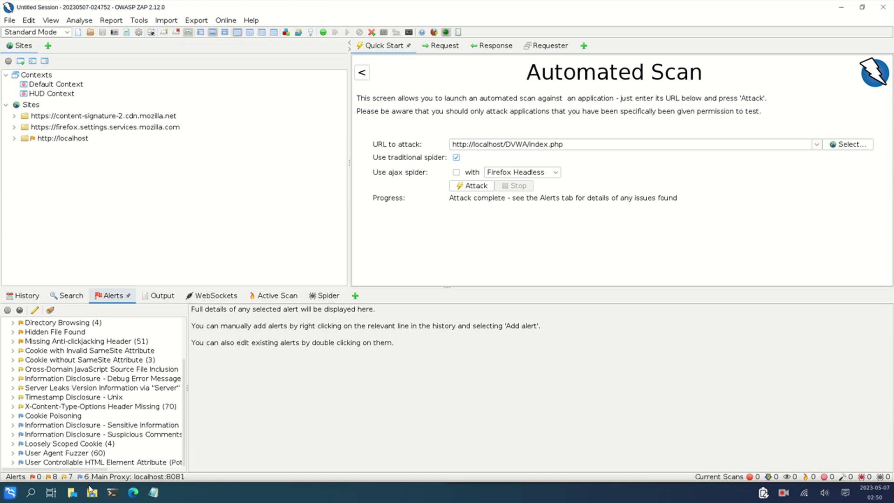
pyautogui.scroll(3, 32, 333)
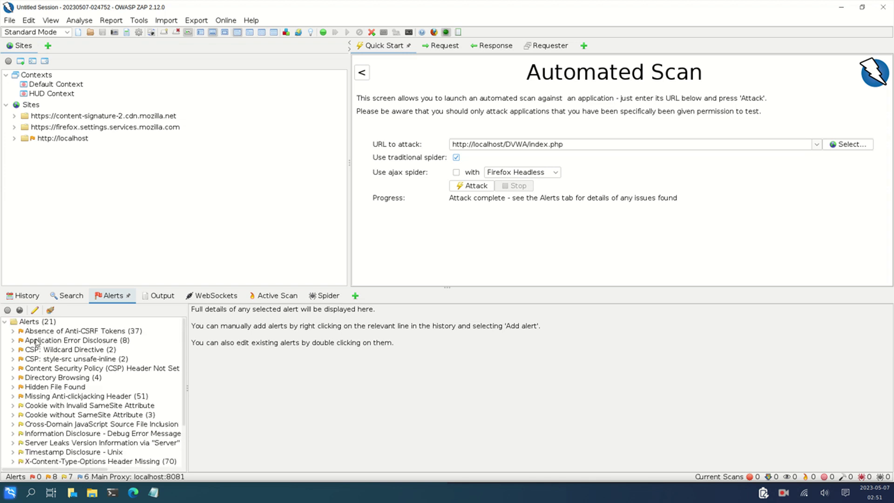
# Open the login.php Absence of Anti-CSRF Tokens alert in a new Requester tab
pyautogui.click(14, 330)
pyautogui.click(53, 332)
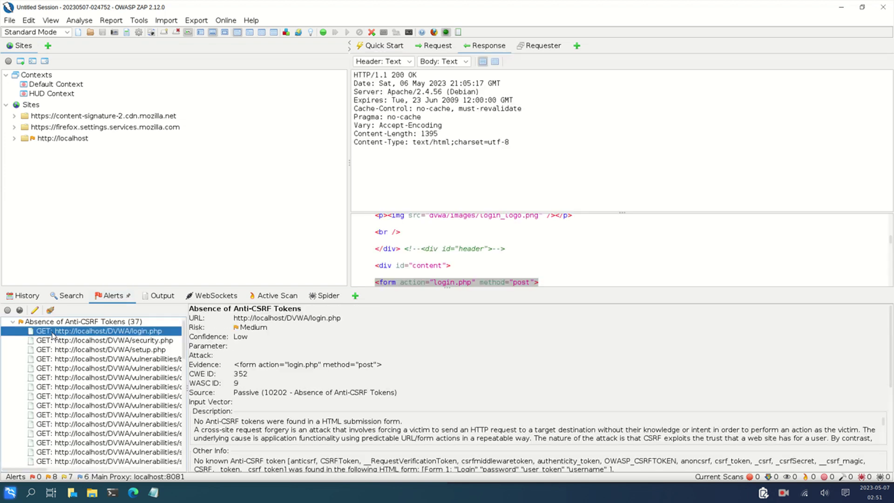
pyautogui.rightClick(87, 332)
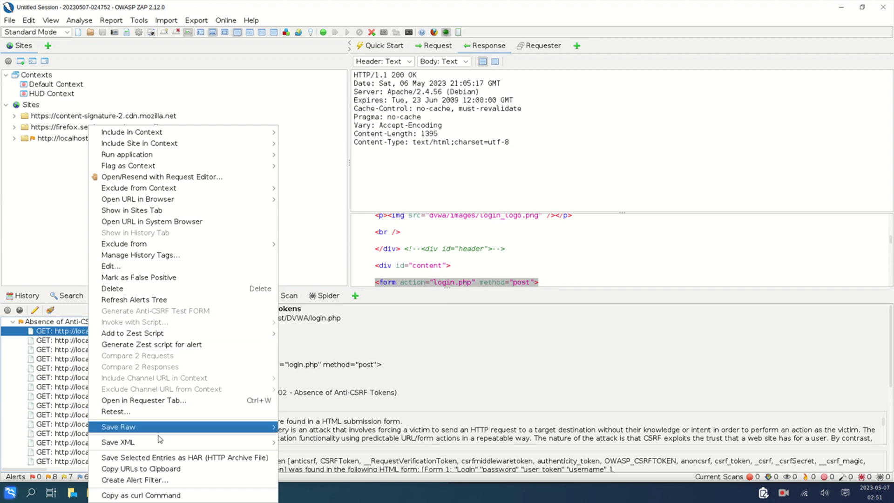
pyautogui.click(143, 401)
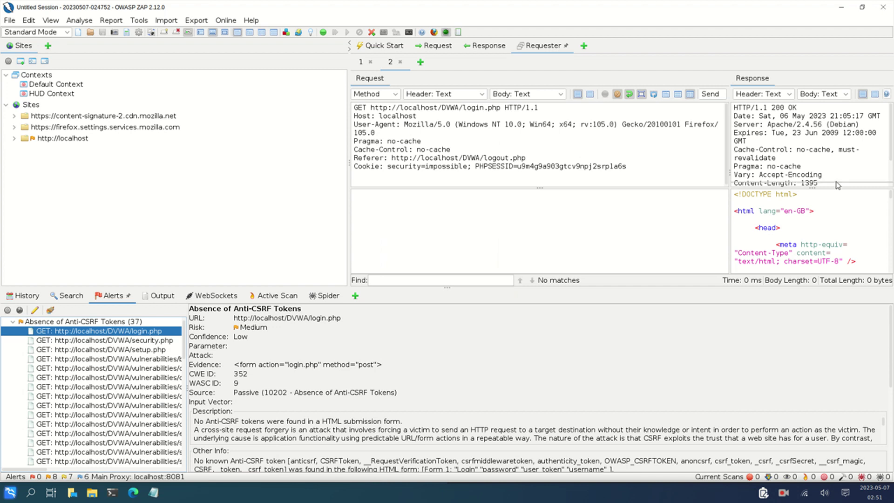
# Enlarge the Requester response header area so all login.php response headers are visible
pyautogui.moveTo(843, 188); pyautogui.dragTo(841, 111)
pyautogui.scroll(-5, 836, 171)
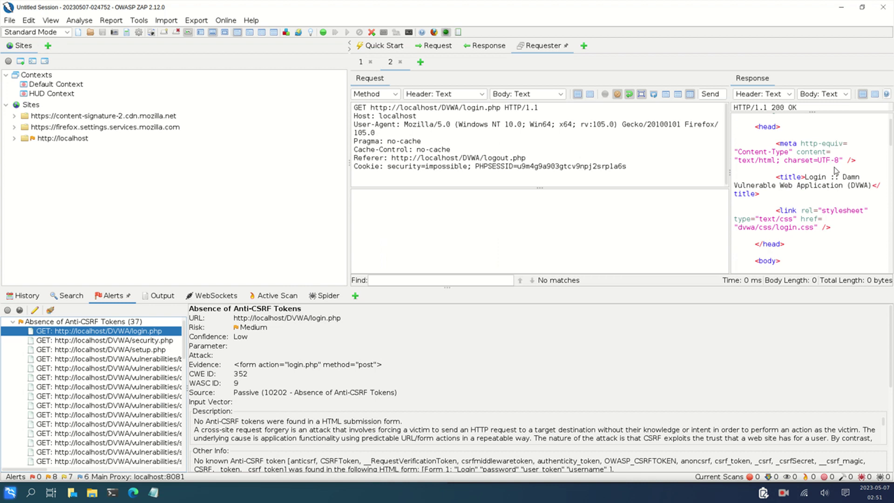
pyautogui.scroll(-5, 836, 171)
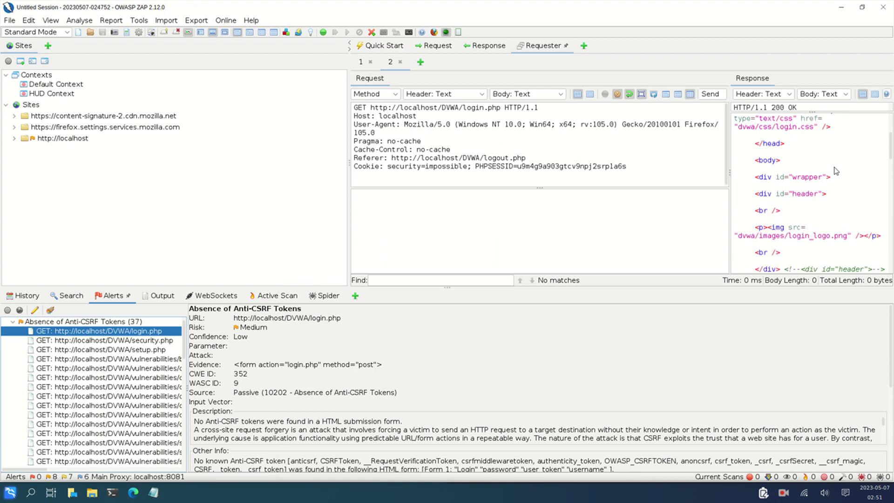
pyautogui.scroll(-6, 836, 171)
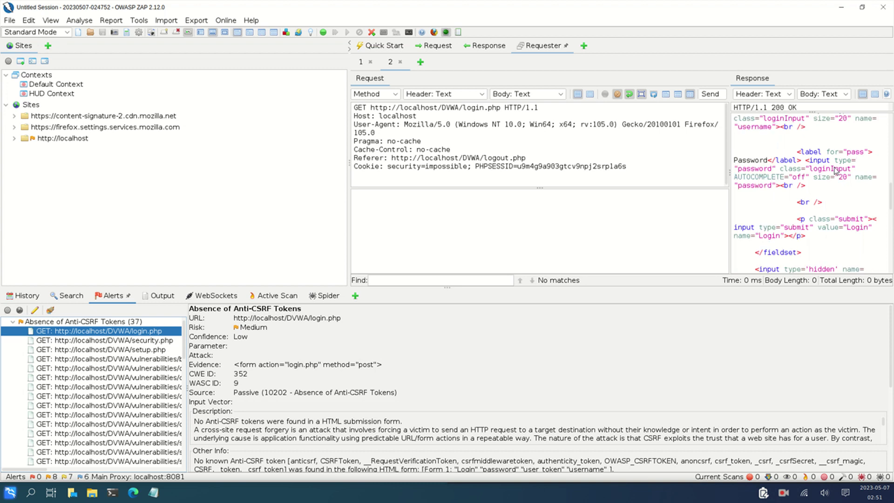
pyautogui.scroll(15, 836, 171)
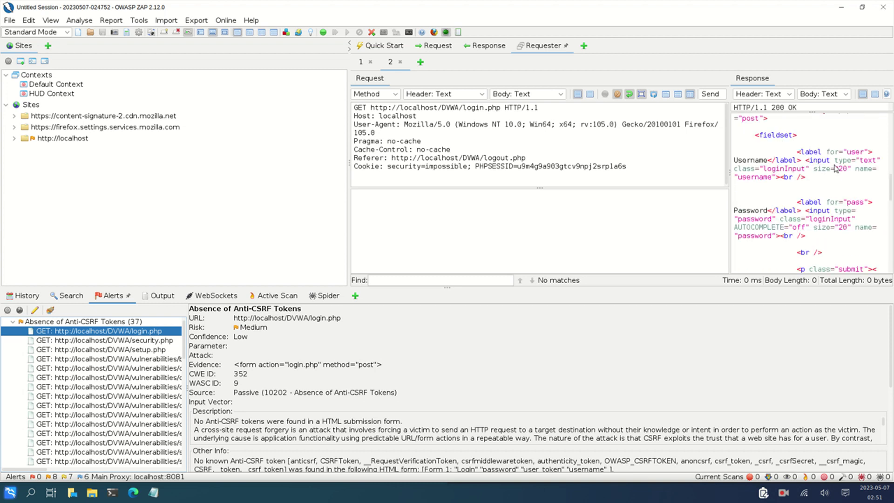
pyautogui.scroll(1, 836, 168)
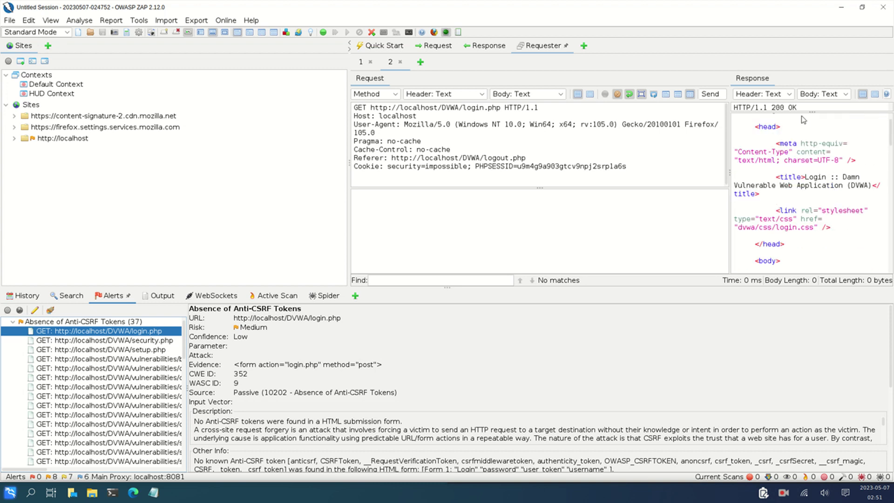
pyautogui.moveTo(816, 112); pyautogui.dragTo(820, 212)
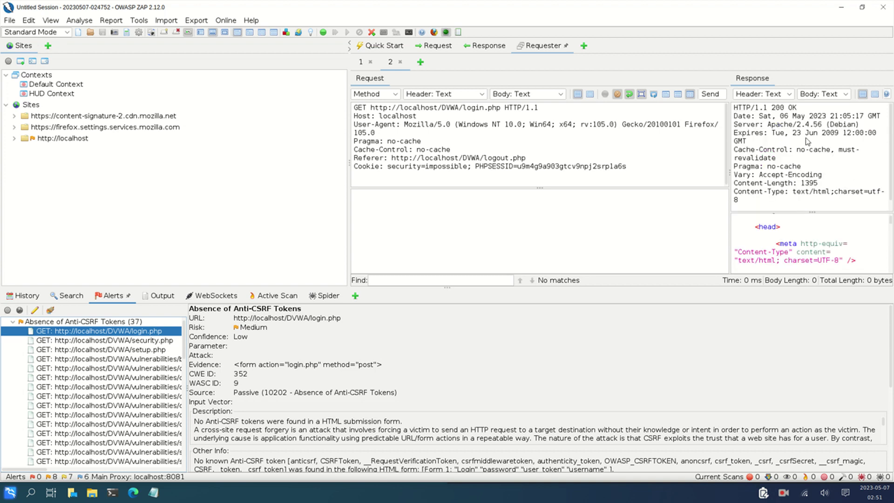
pyautogui.moveTo(827, 116)
pyautogui.mouseDown()
pyautogui.moveTo(792, 125)
pyautogui.moveTo(833, 126)
pyautogui.mouseUp()
pyautogui.click(875, 136)
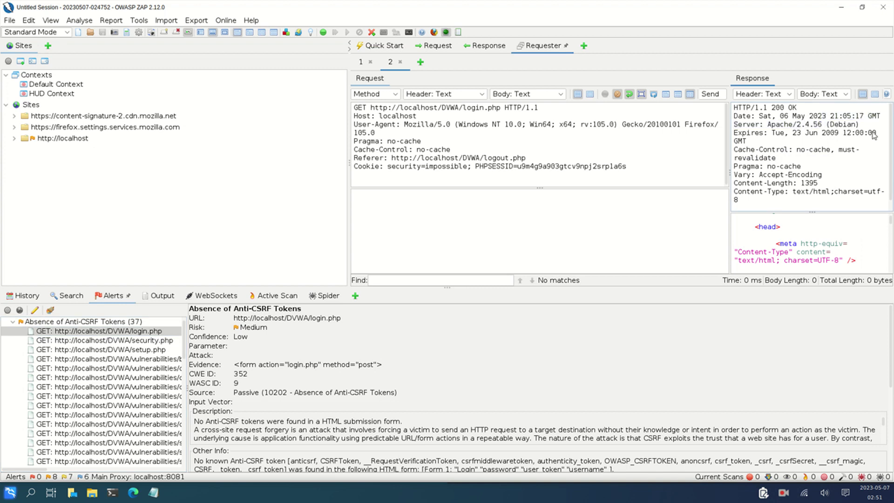
pyautogui.scroll(-1, 778, 139)
pyautogui.scroll(1, 783, 145)
pyautogui.scroll(-1, 785, 149)
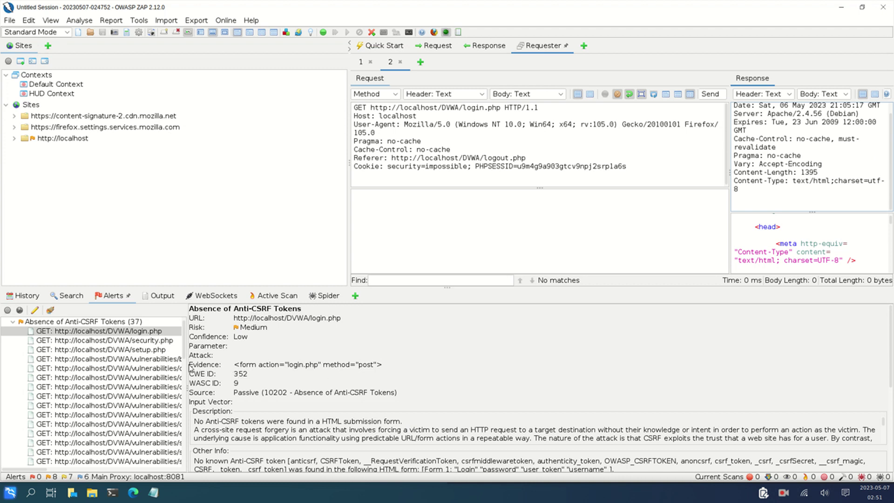
# Scroll through the alerts and select the alerts root to clear the details pane
pyautogui.scroll(-5, 119, 369)
pyautogui.scroll(5, 119, 369)
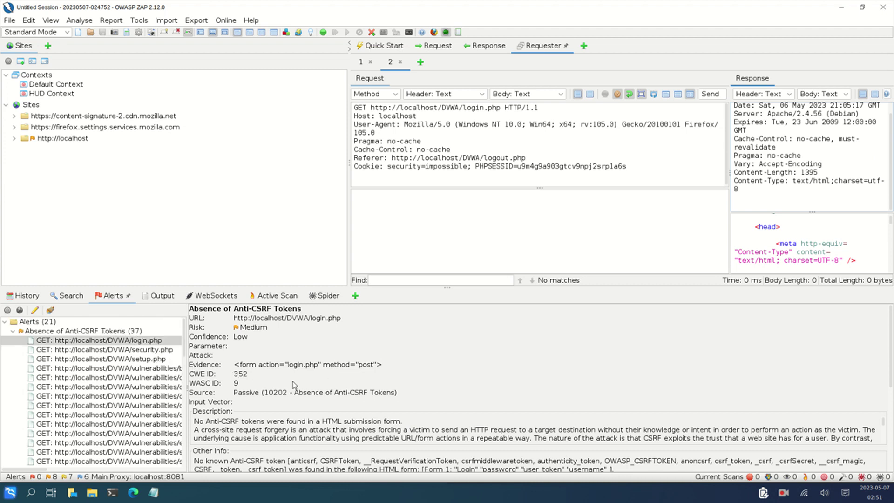
pyautogui.scroll(-10, 112, 355)
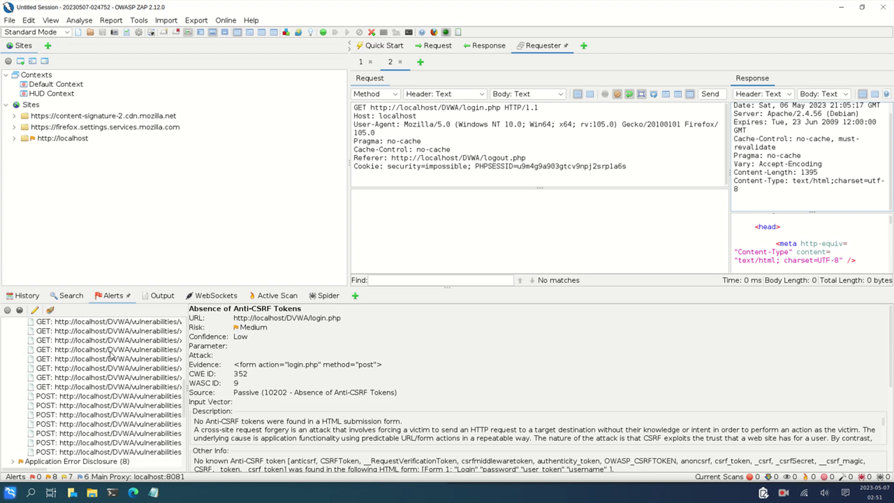
pyautogui.scroll(-4, 111, 355)
pyautogui.scroll(15, 111, 355)
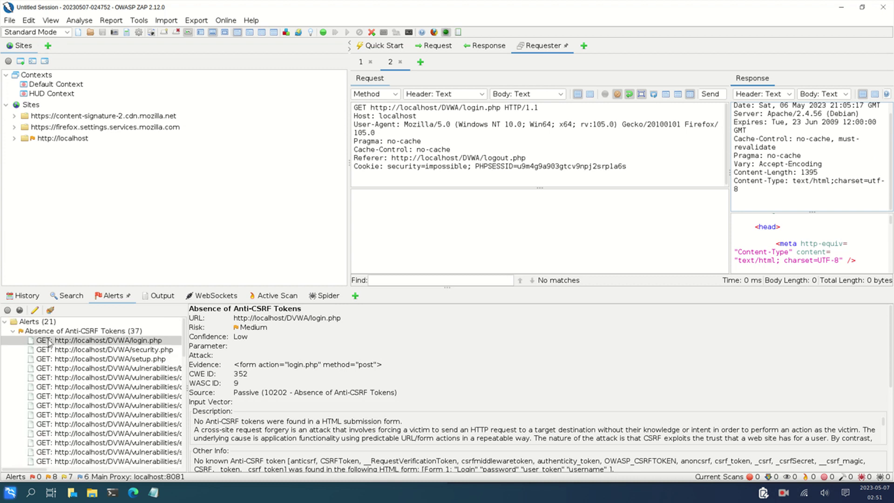
pyautogui.click(4, 322)
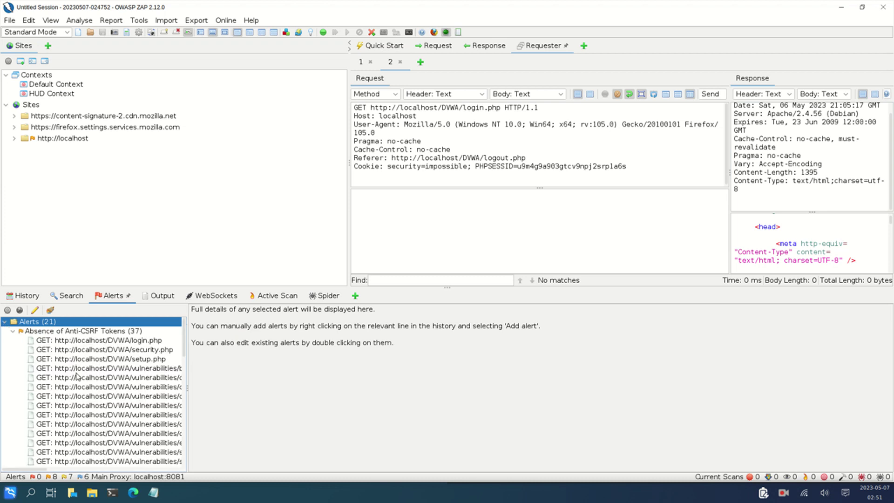
pyautogui.scroll(-15, 78, 377)
pyautogui.scroll(15, 77, 376)
pyautogui.scroll(-4, 111, 333)
pyautogui.scroll(-5, 111, 333)
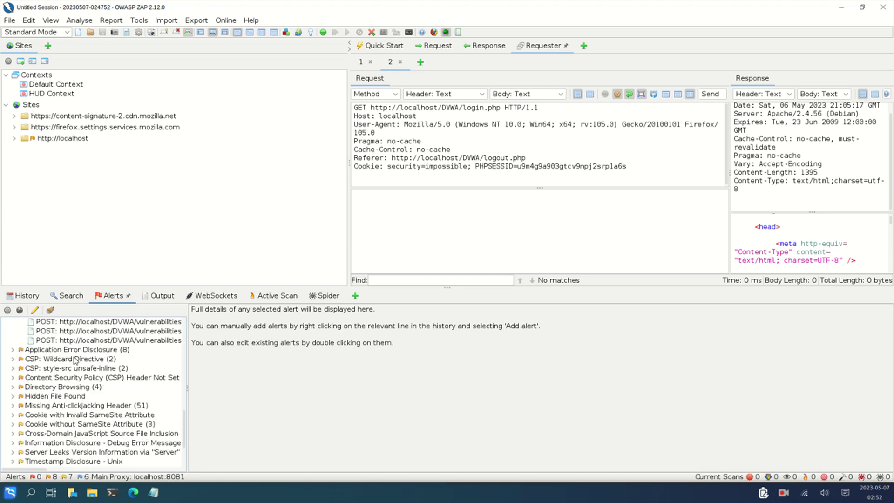
# Widen the alerts list and inspect Application Error Disclosure instances for instructions.php and README.fa.md
pyautogui.click(11, 352)
pyautogui.click(12, 350)
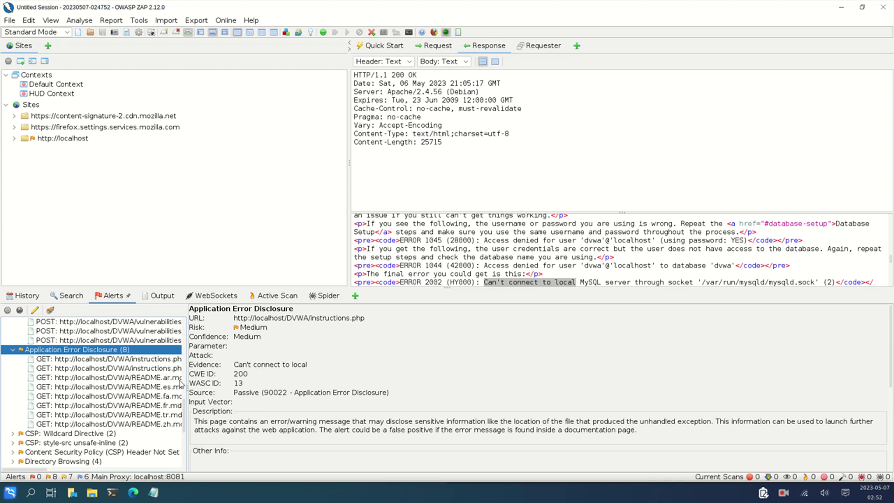
pyautogui.moveTo(187, 337); pyautogui.dragTo(518, 342)
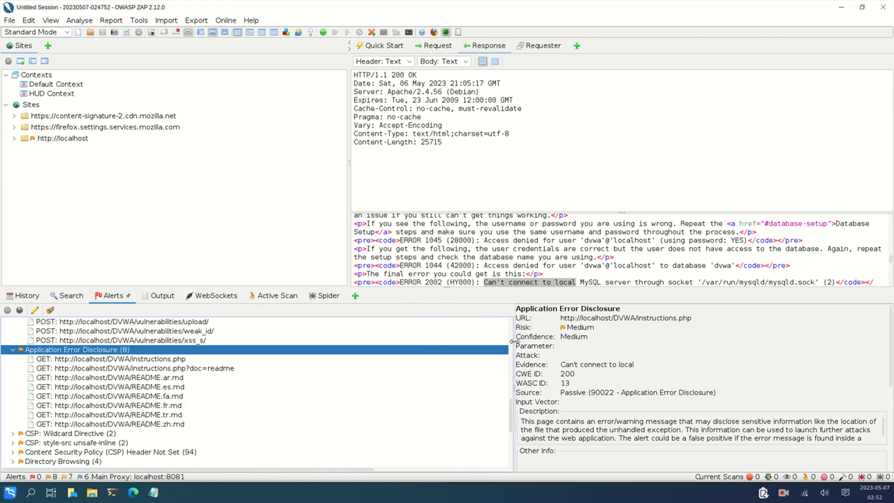
pyautogui.click(114, 361)
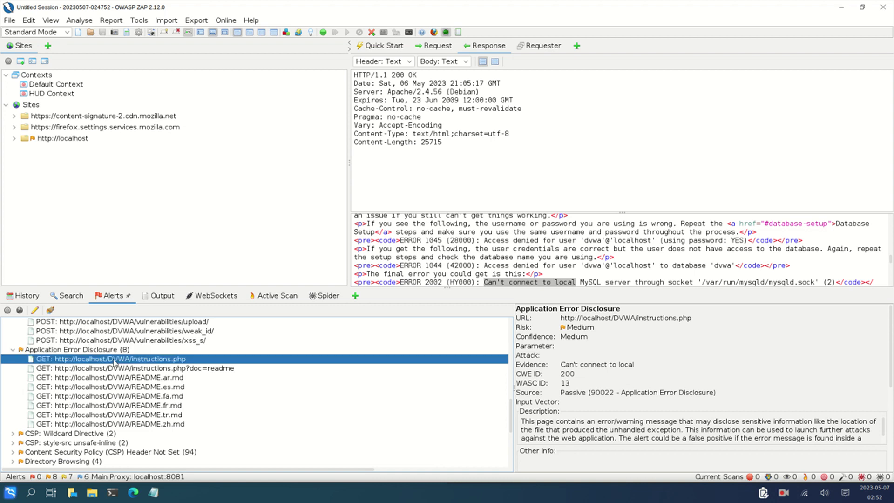
pyautogui.click(125, 373)
pyautogui.click(128, 397)
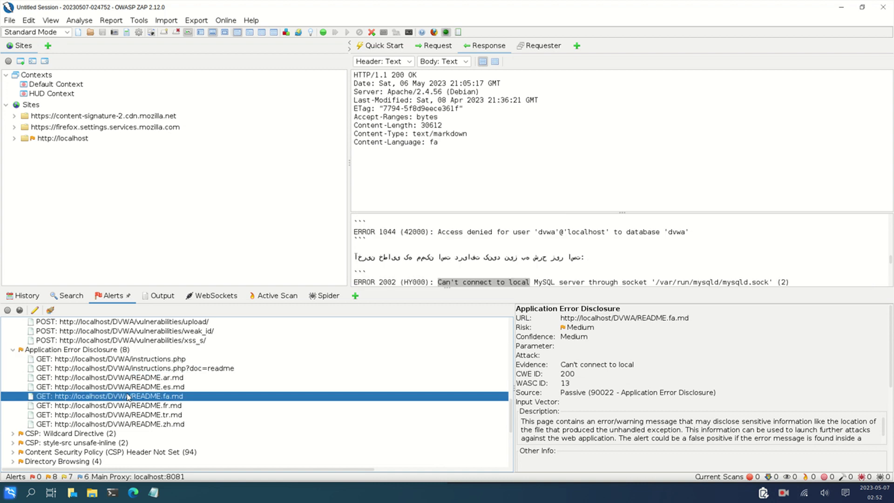
pyautogui.scroll(-5, 128, 397)
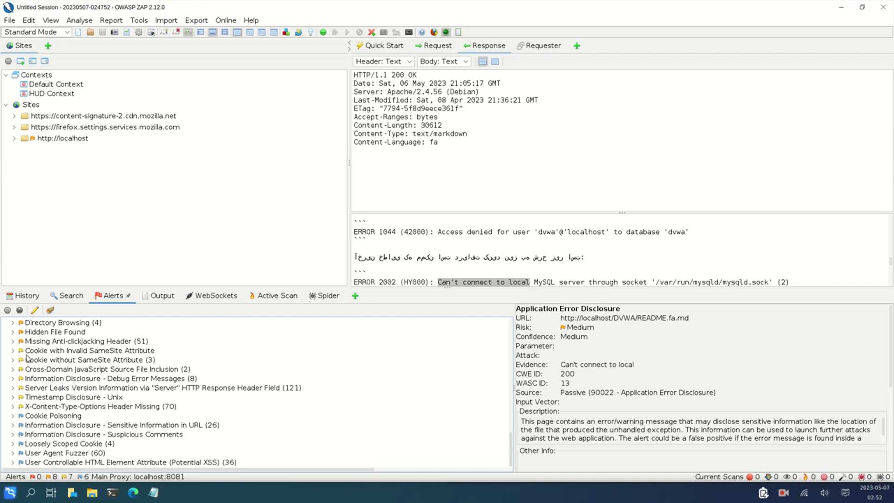
# Show the Cookie with Invalid SameSite Attribute alert for index.php (Low risk, CWE 1275)
pyautogui.click(13, 351)
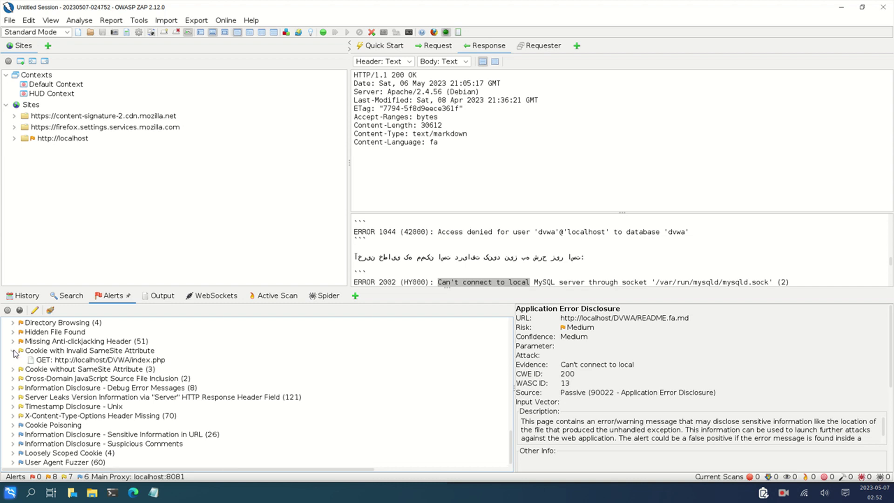
pyautogui.click(67, 360)
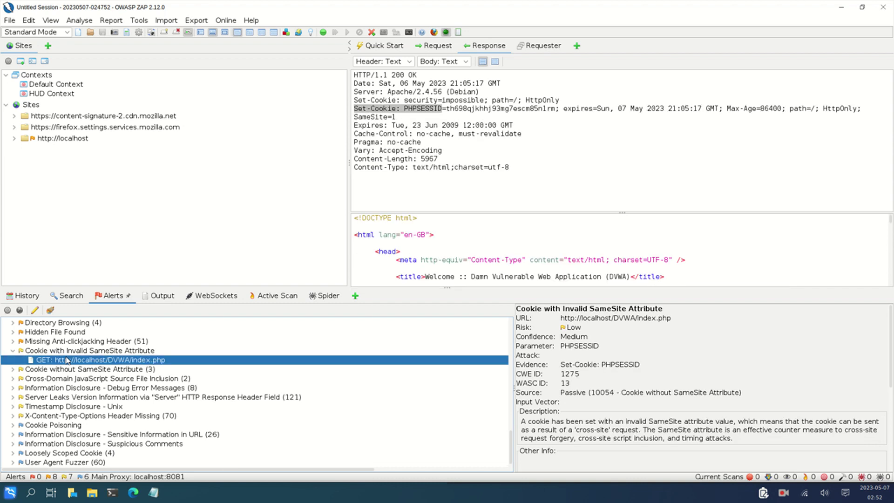
pyautogui.scroll(4, 67, 360)
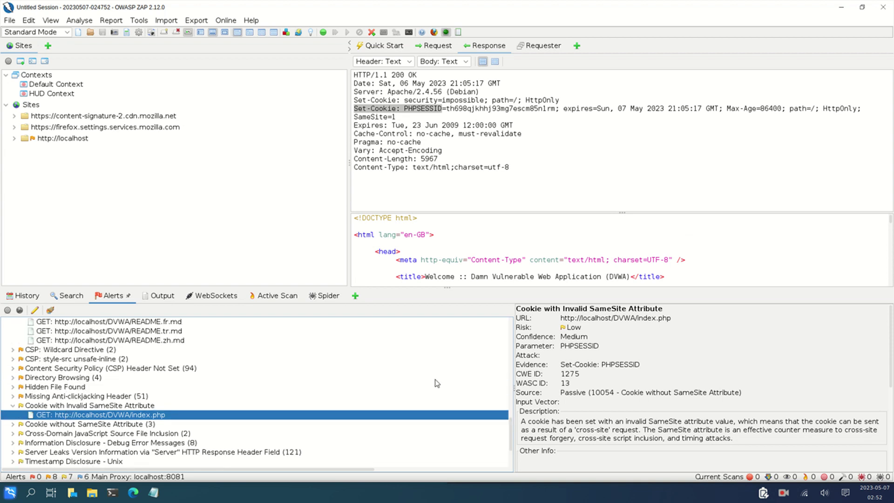
pyautogui.scroll(13, 80, 367)
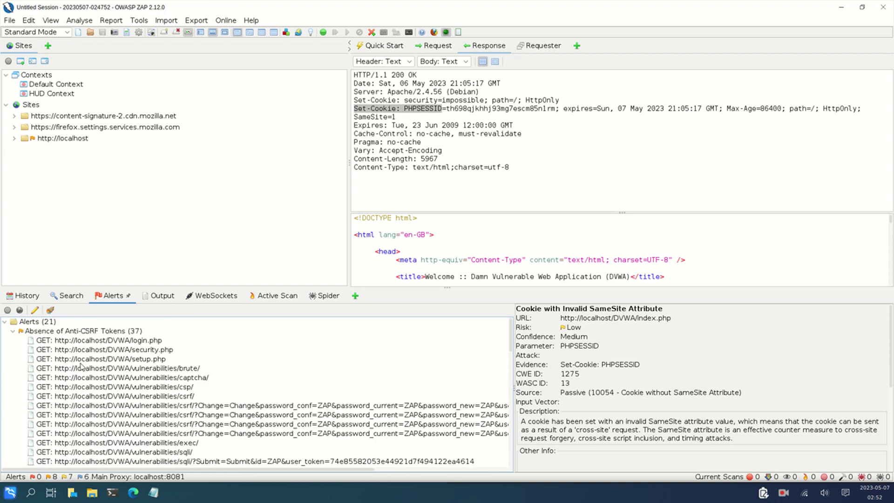
# Reselect the login.php Absence of Anti-CSRF Tokens alert, then bring Firefox forward
pyautogui.click(137, 343)
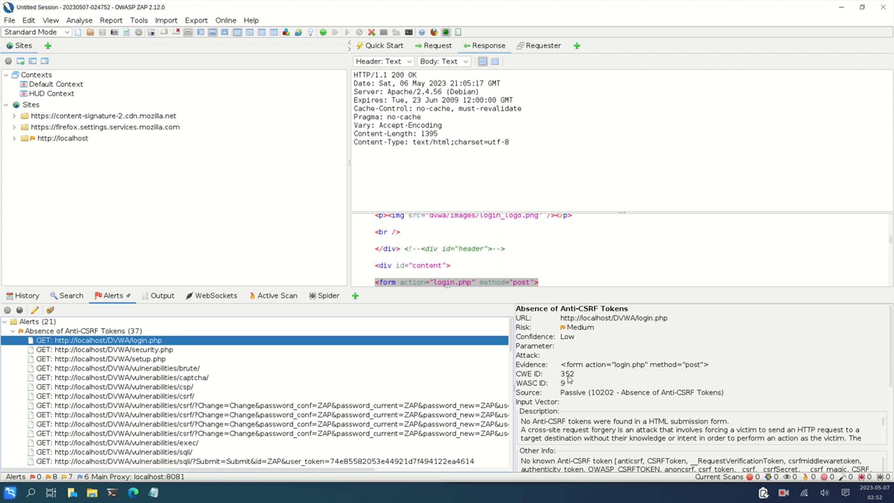
pyautogui.click(133, 494)
# Google 'cwe id 352 in exploit db', background the TestLink exploit, and open the CWE-352 page
pyautogui.click(131, 9)
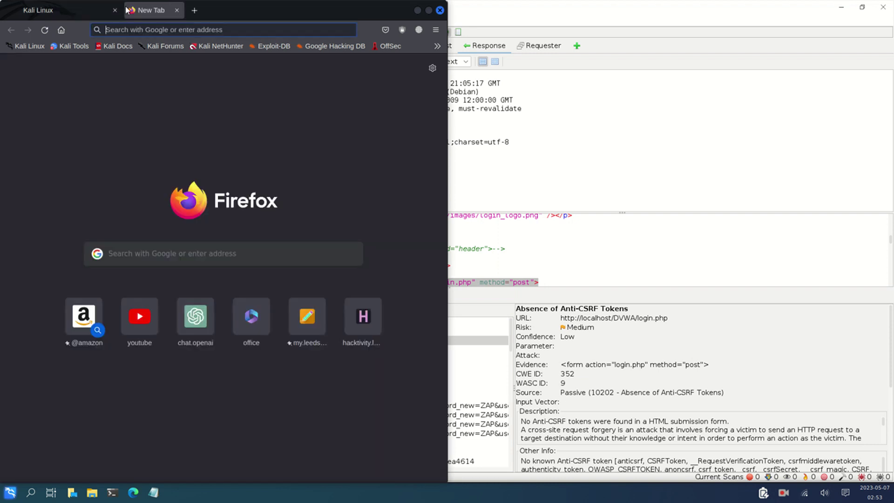
pyautogui.write('cwe id')
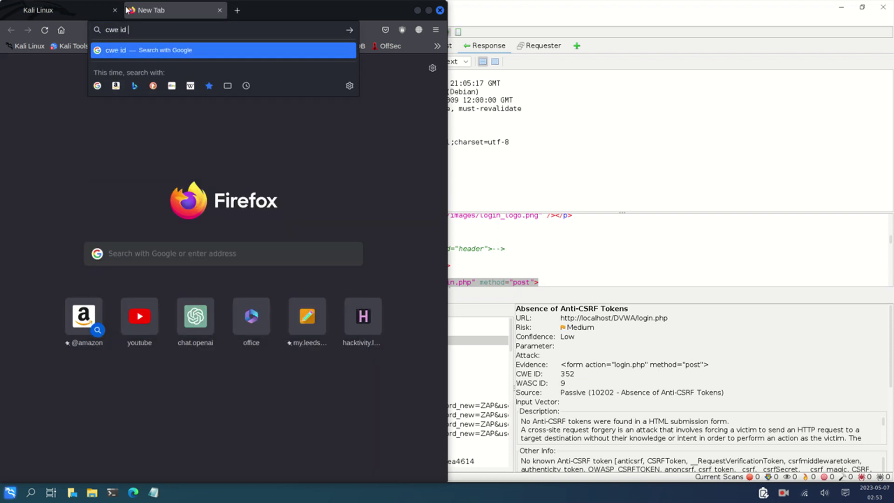
pyautogui.write(' 352 in exploi')
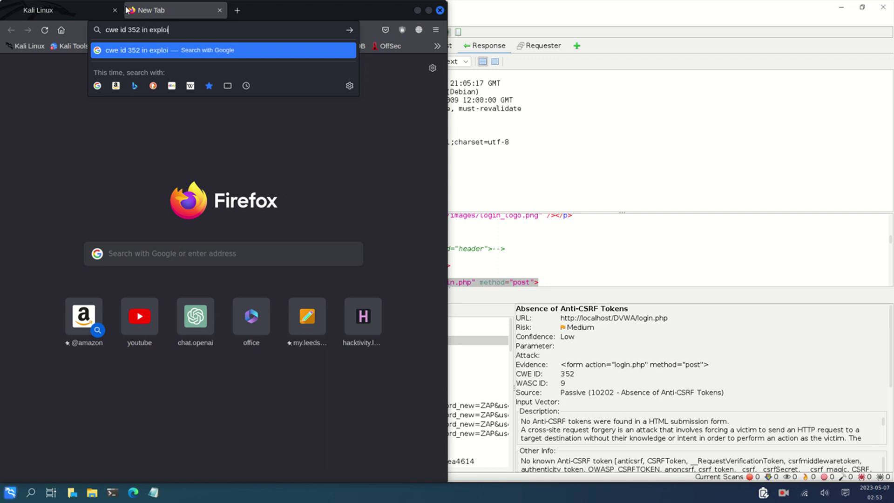
pyautogui.write('t db')
pyautogui.press('Return')
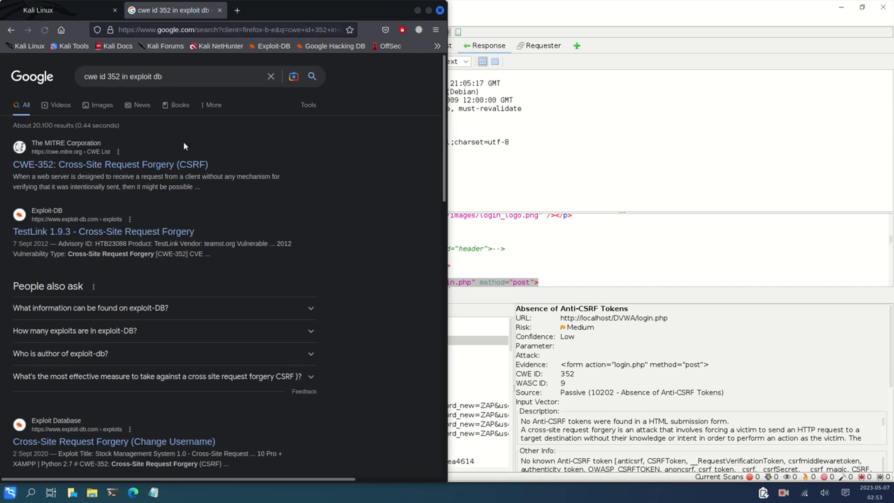
pyautogui.middleClick(132, 235)
pyautogui.click(131, 167)
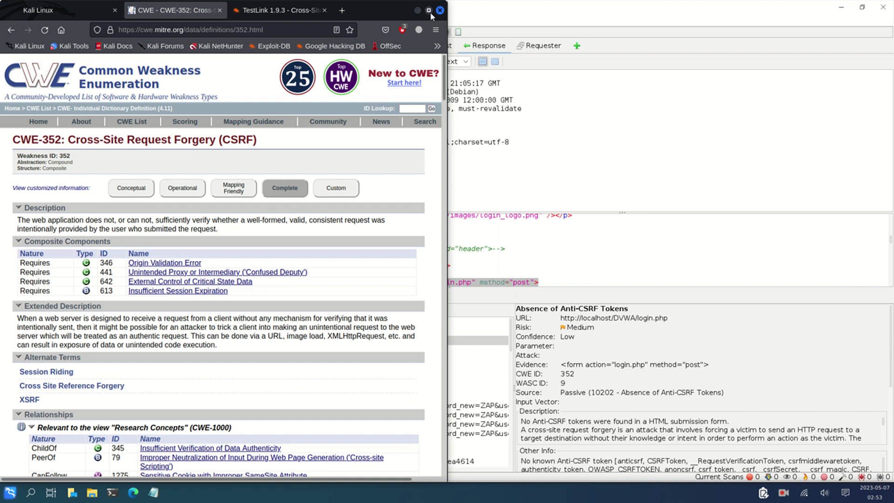
# Maximize Firefox and read through the CWE-352 CSRF entry's relationships, consequences and examples
pyautogui.click(429, 11)
pyautogui.scroll(-6, 391, 304)
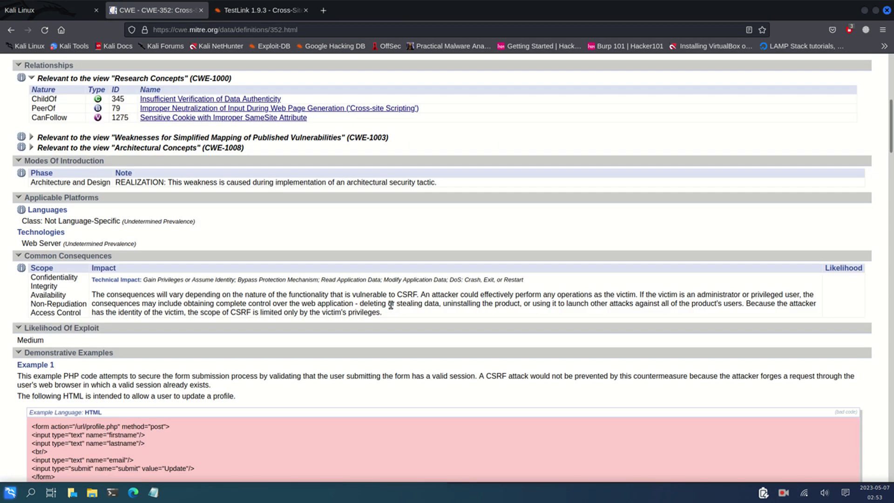
pyautogui.scroll(-5, 390, 304)
pyautogui.scroll(1, 390, 305)
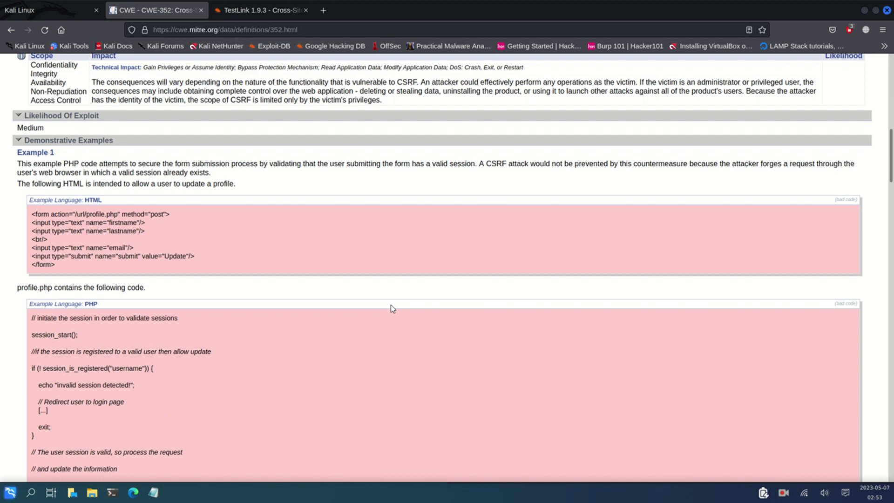
pyautogui.scroll(-3, 391, 307)
pyautogui.press('Home')
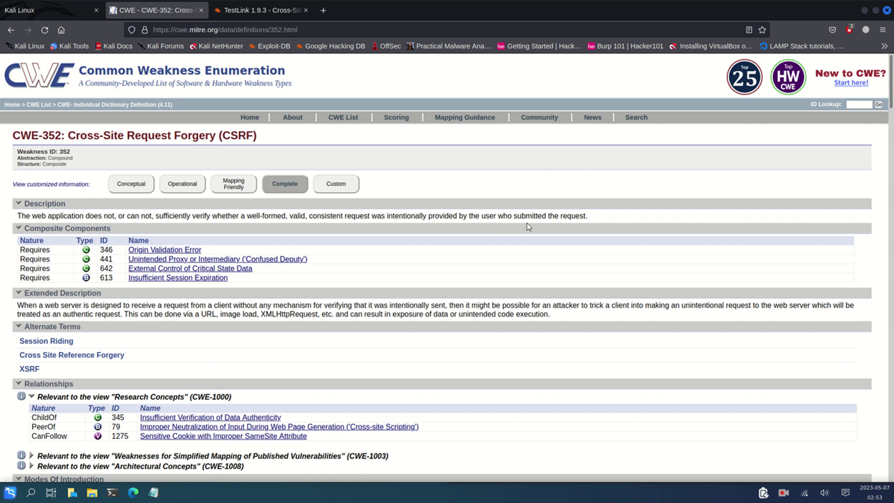
pyautogui.scroll(-7, 527, 223)
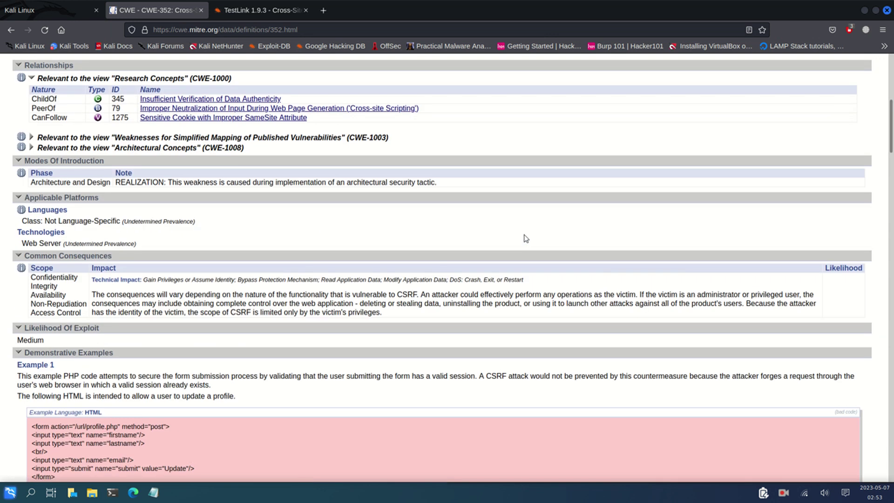
pyautogui.scroll(7, 527, 239)
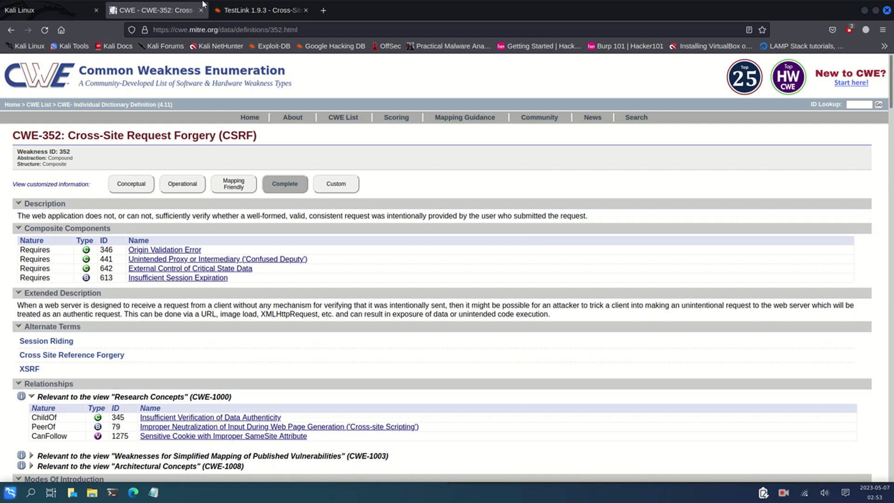
# Read the TestLink 1.9.3 CSRF advisory (EDB-ID 21135) down to its PoC and upgrade-to-1.9.4 fix
pyautogui.click(238, 10)
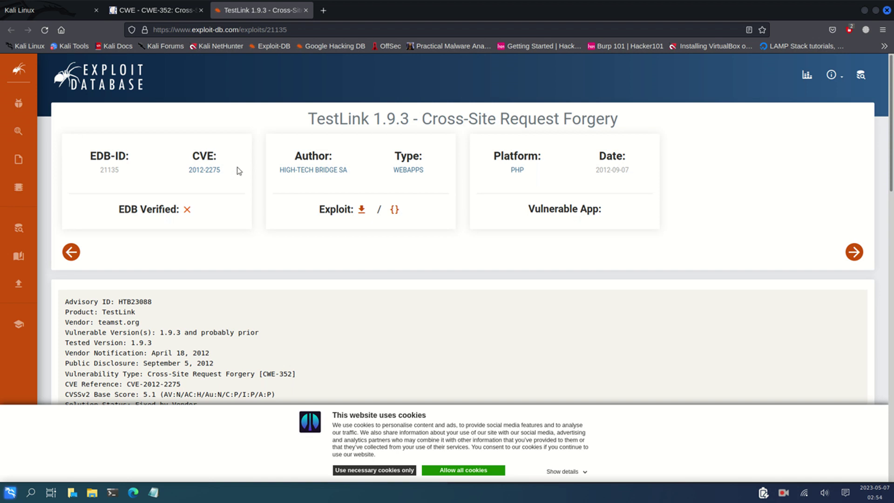
pyautogui.scroll(-10, 239, 171)
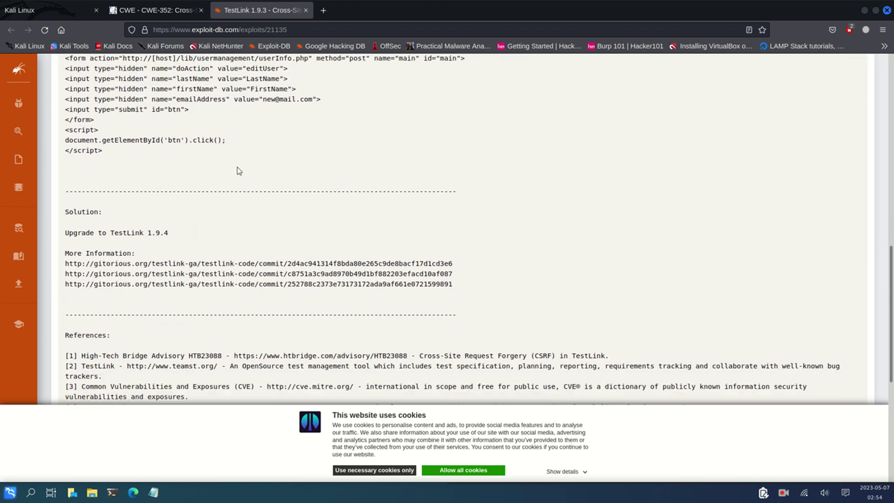
pyautogui.scroll(-7, 239, 171)
pyautogui.scroll(5, 237, 167)
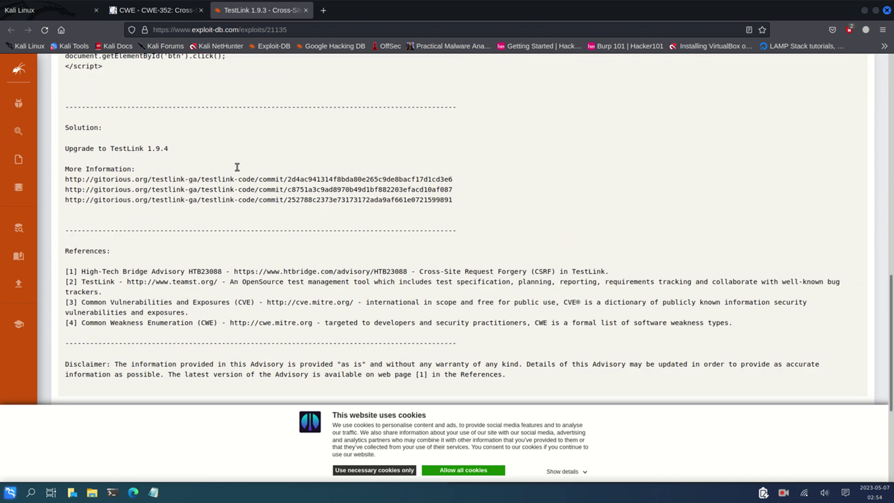
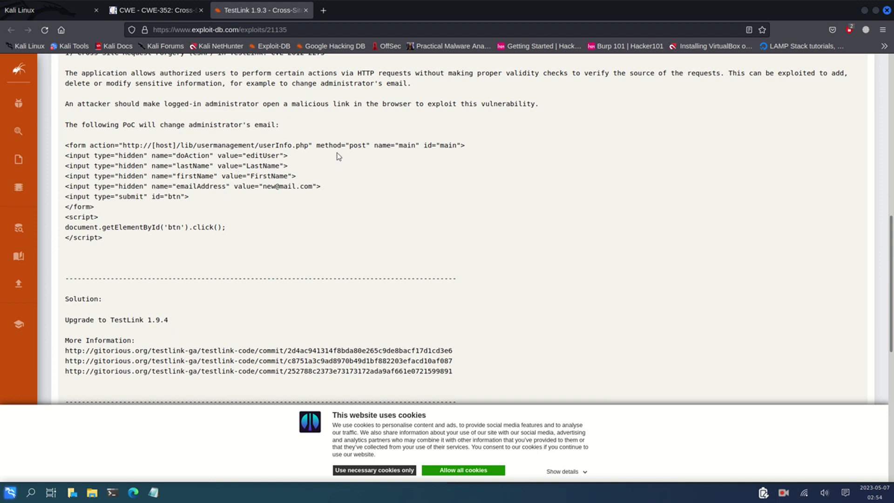
# Scroll back over the TestLink 1.9.3 CSRF advisory (EDB-ID 21135) once more
pyautogui.scroll(15, 338, 156)
pyautogui.scroll(-15, 339, 156)
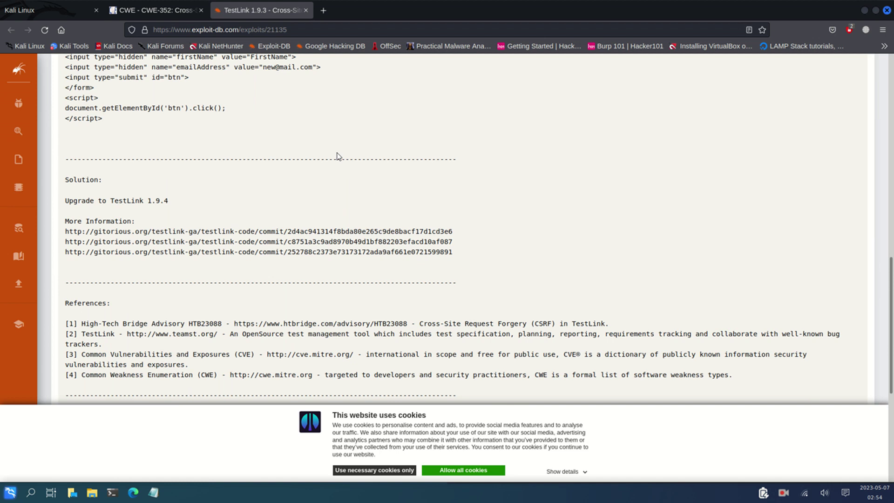
pyautogui.scroll(3, 339, 156)
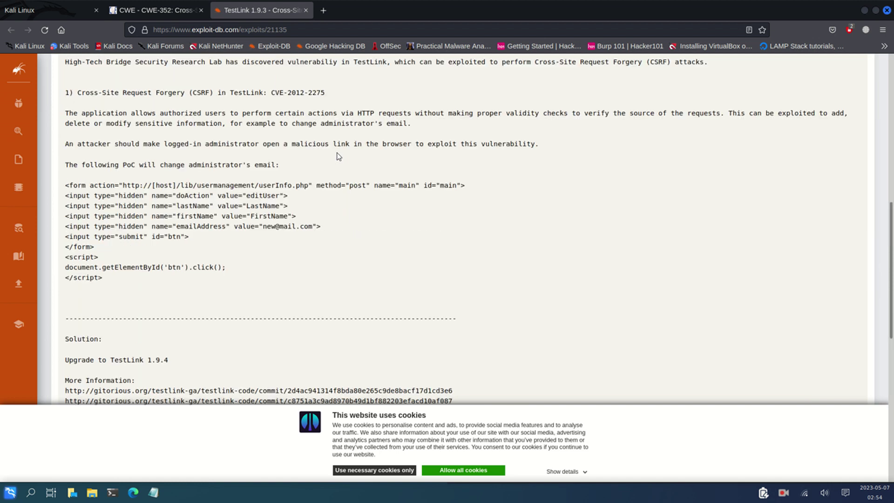
pyautogui.scroll(-3, 339, 156)
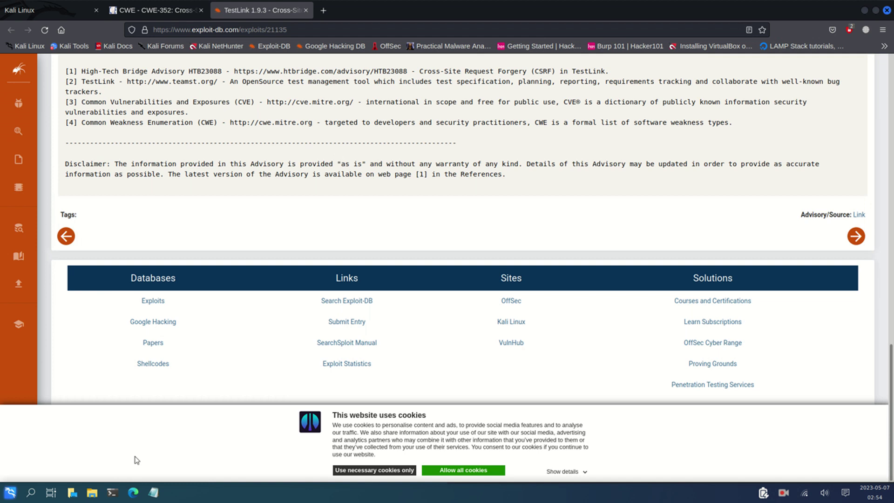
# Open the home Desktop folder in a file manager from the taskbar places menu
pyautogui.click(93, 495)
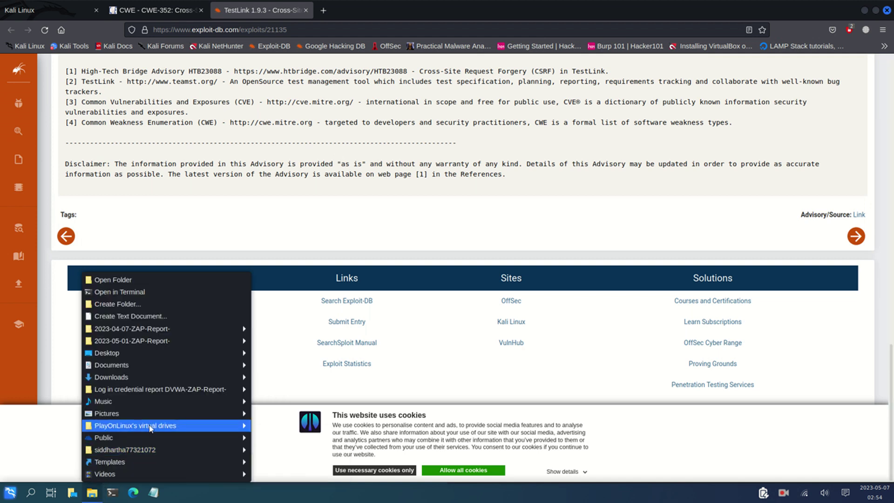
pyautogui.moveTo(172, 375)
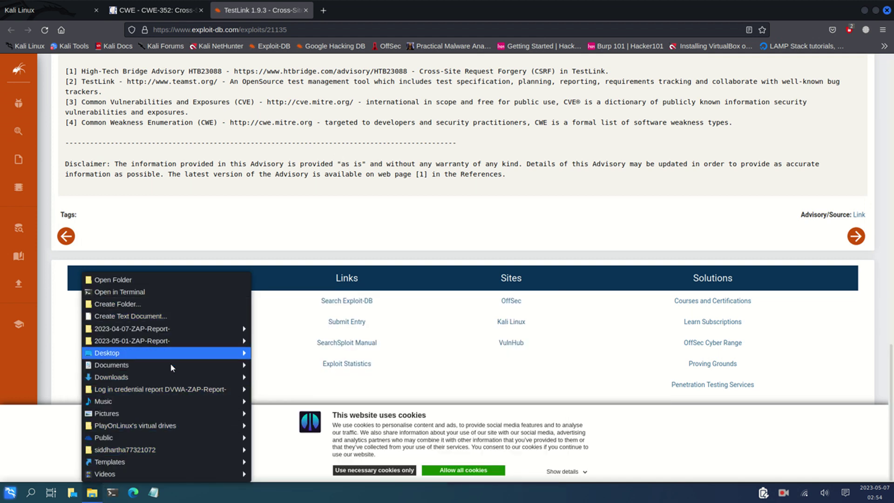
pyautogui.moveTo(187, 477)
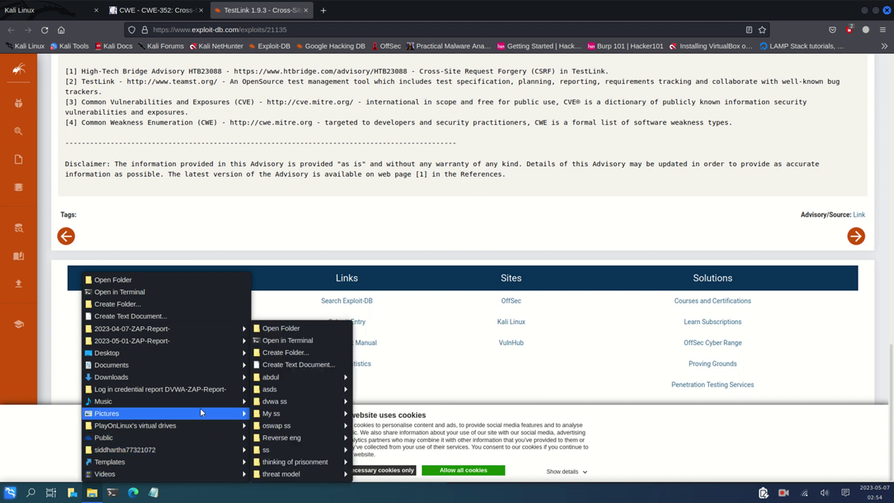
pyautogui.moveTo(208, 357)
pyautogui.click(275, 353)
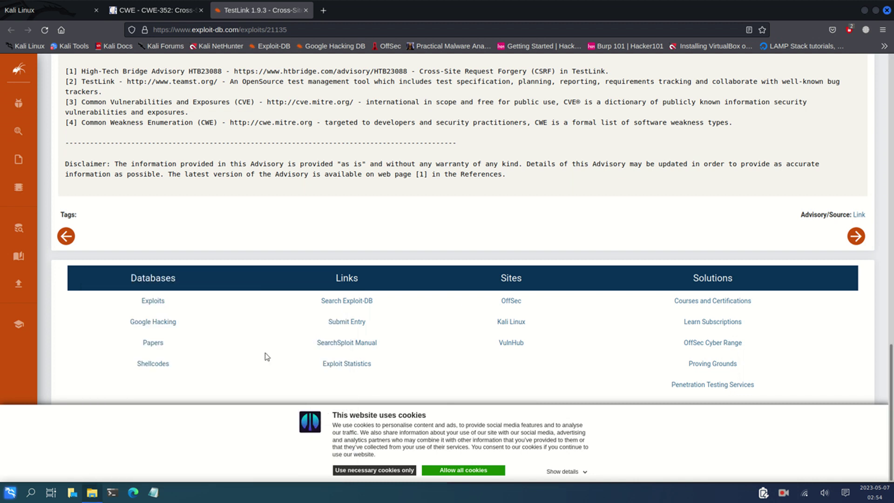
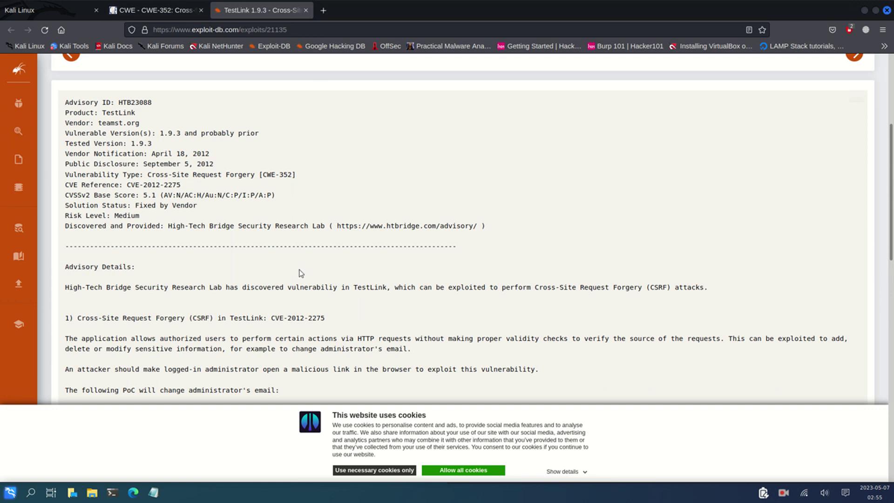
# Minimize Firefox to bring the OWASP ZAP scan alerts list back into view
pyautogui.click(865, 11)
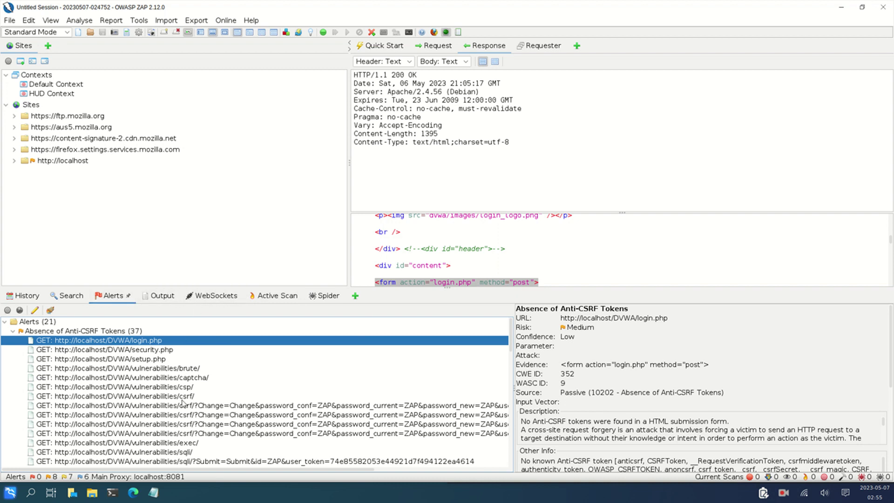
pyautogui.scroll(-6, 183, 403)
pyautogui.scroll(2, 183, 404)
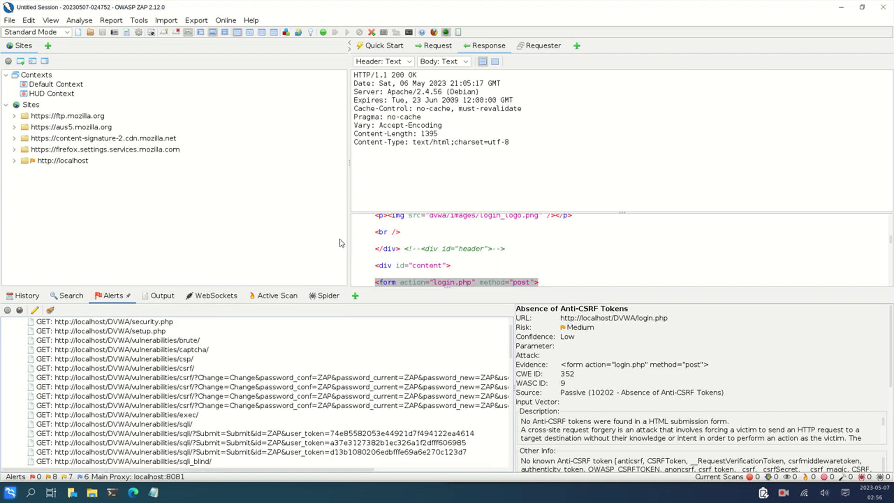
pyautogui.scroll(-7, 337, 421)
pyautogui.scroll(-5, 337, 420)
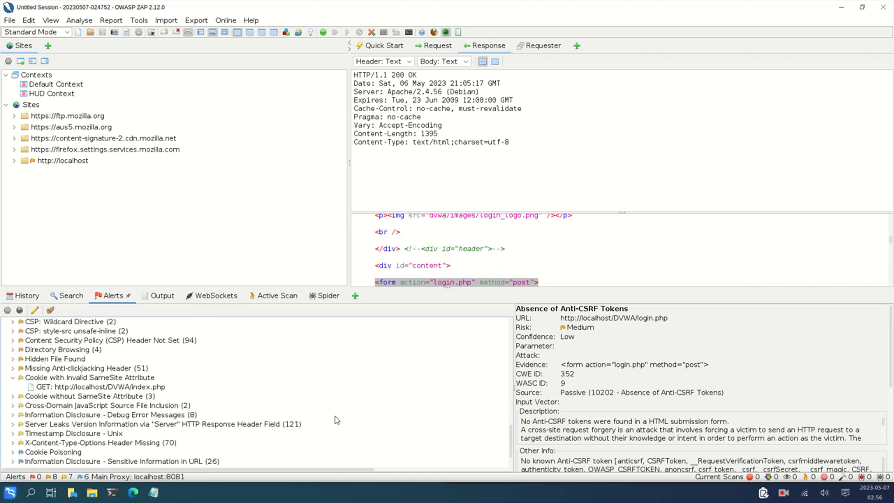
pyautogui.scroll(4, 337, 420)
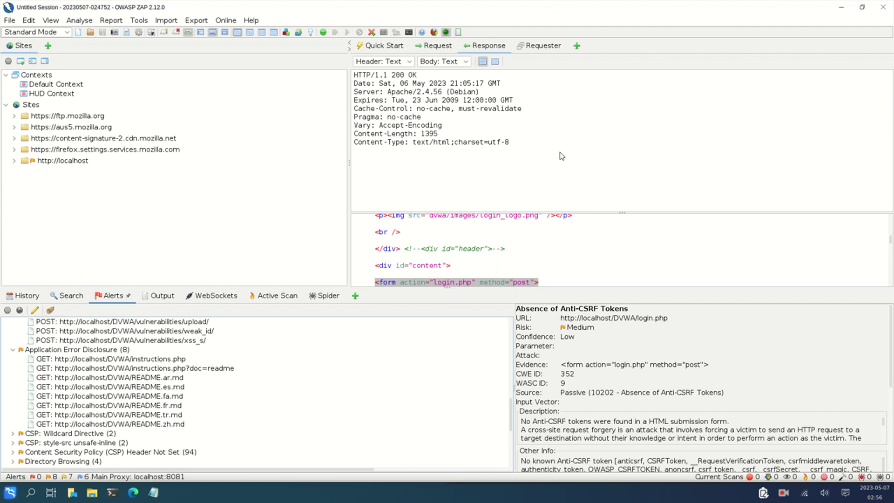
pyautogui.scroll(-4, 363, 241)
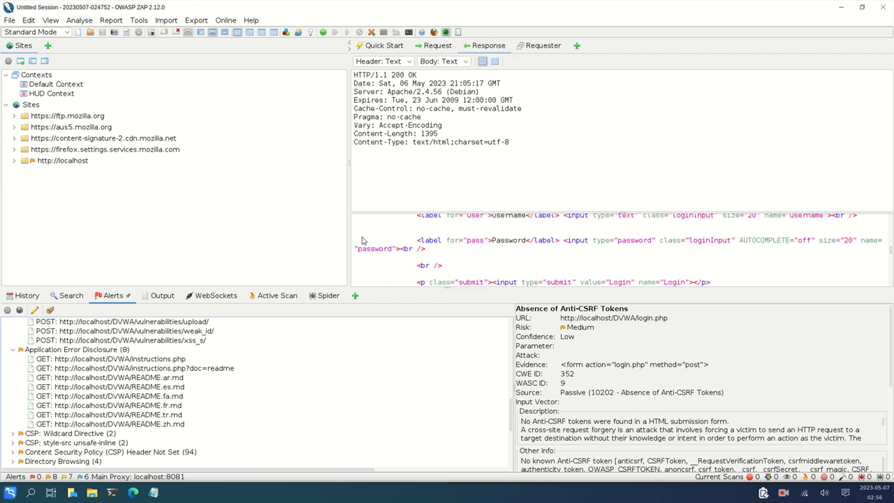
pyautogui.scroll(-6, 359, 360)
pyautogui.scroll(4, 360, 359)
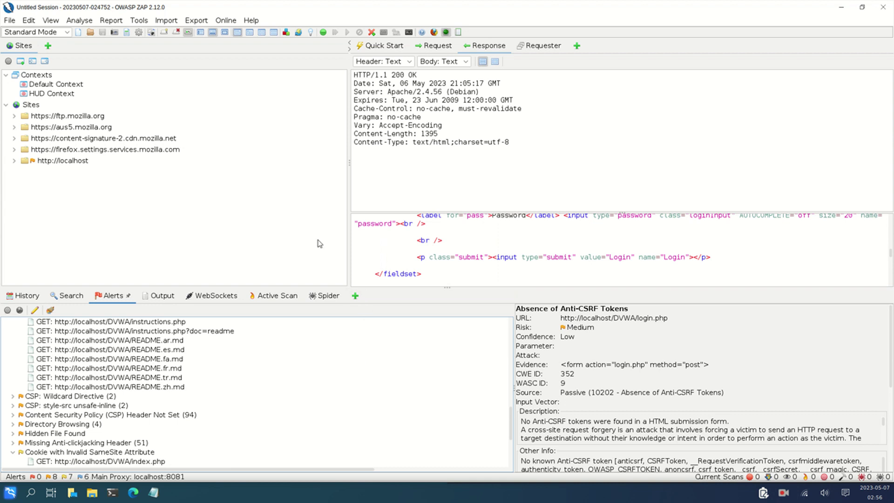
pyautogui.scroll(5, 319, 393)
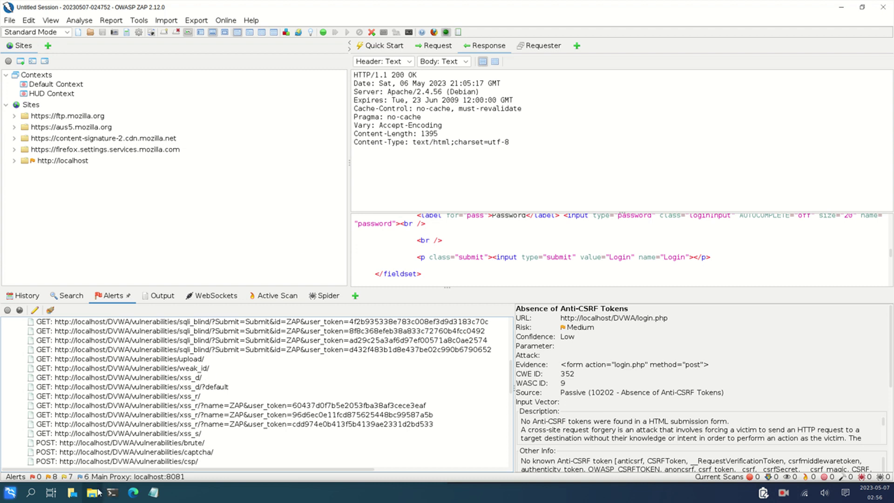
# Generate the HTML 'ZAP Scanning Report' from the Report menu with Display Report enabled, opening it in Firefox
pyautogui.click(112, 22)
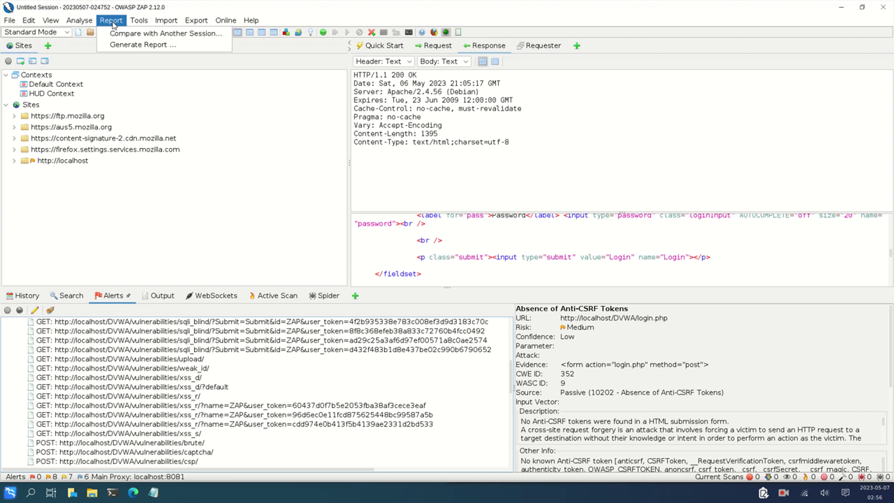
pyautogui.moveTo(226, 20)
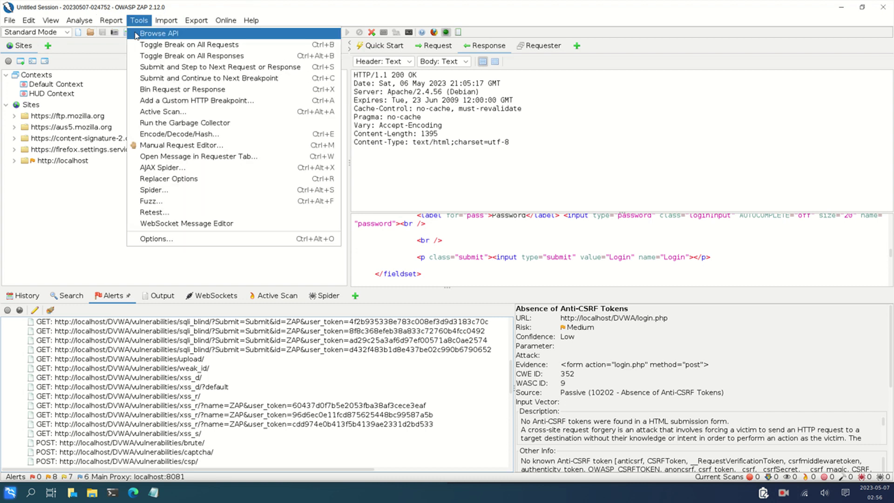
pyautogui.moveTo(112, 23)
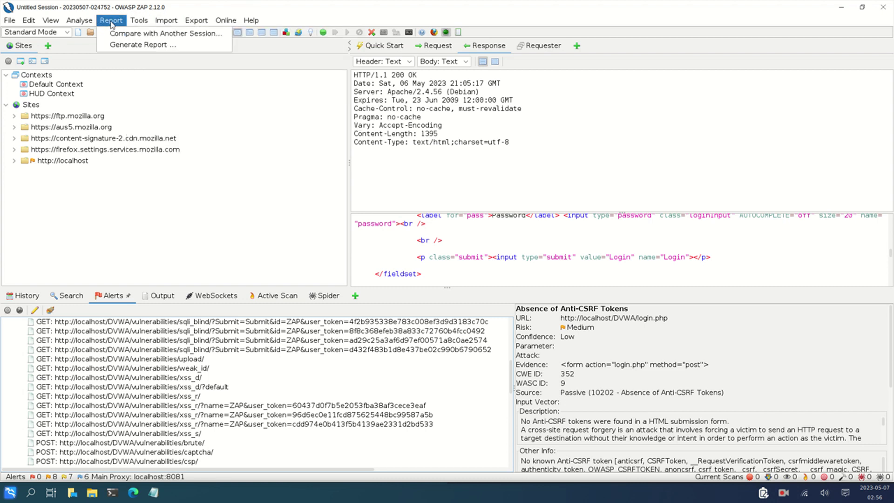
pyautogui.click(139, 44)
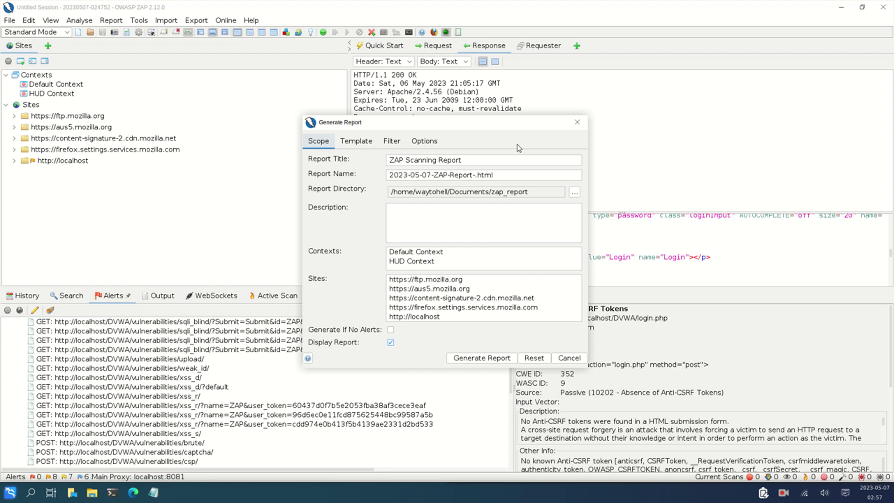
pyautogui.click(495, 357)
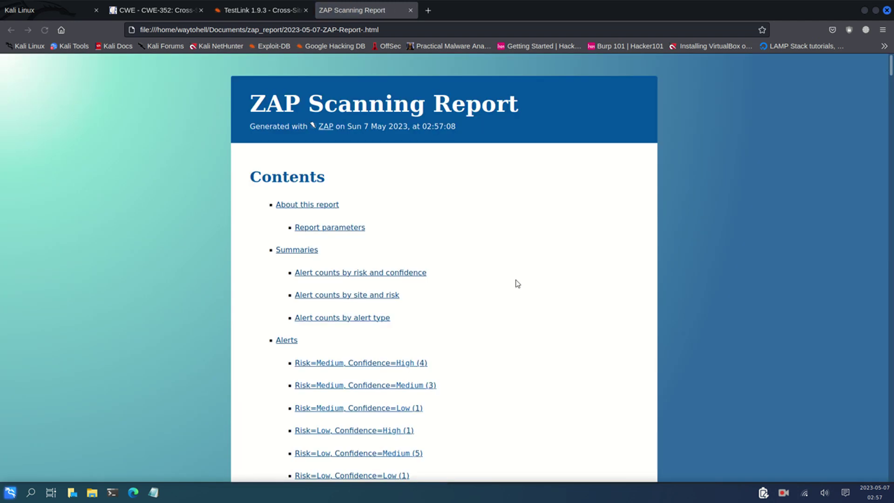
pyautogui.scroll(-5, 534, 258)
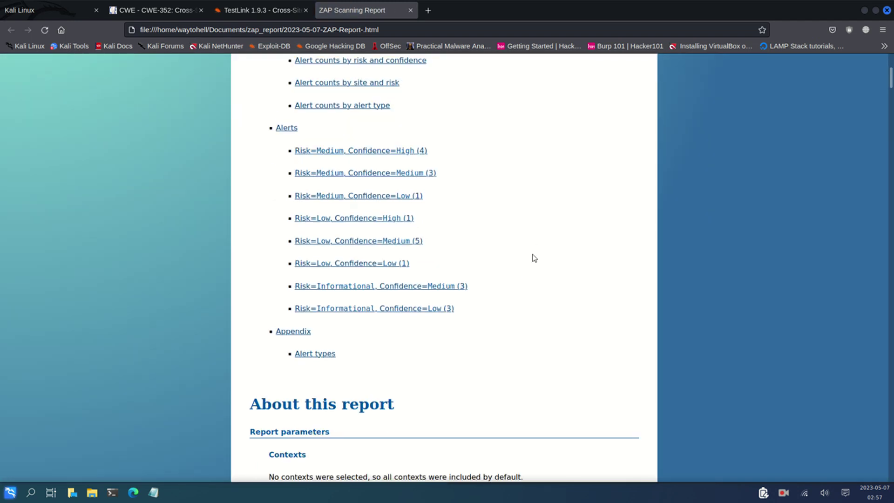
pyautogui.scroll(4, 534, 258)
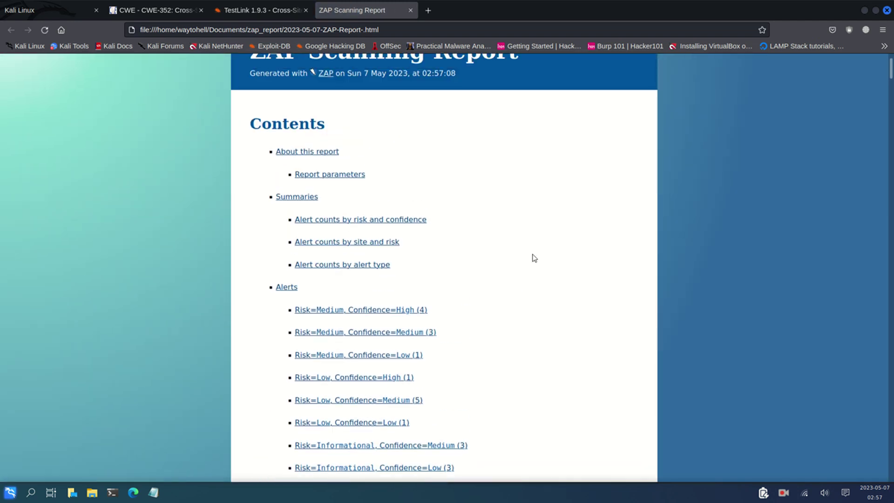
pyautogui.scroll(-3, 534, 258)
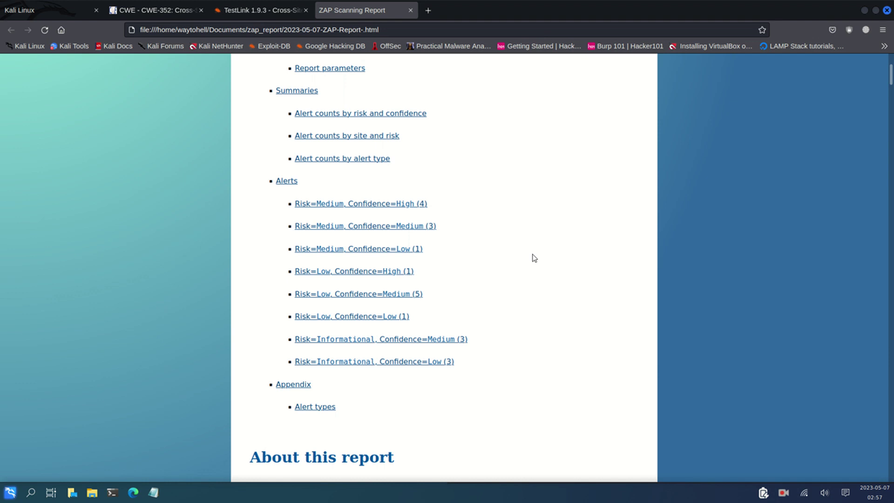
pyautogui.scroll(-12, 534, 258)
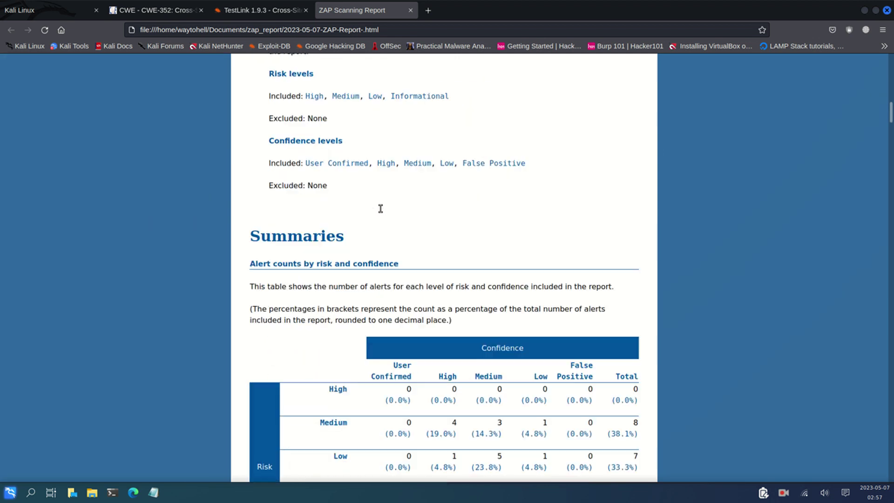
pyautogui.scroll(-12, 379, 208)
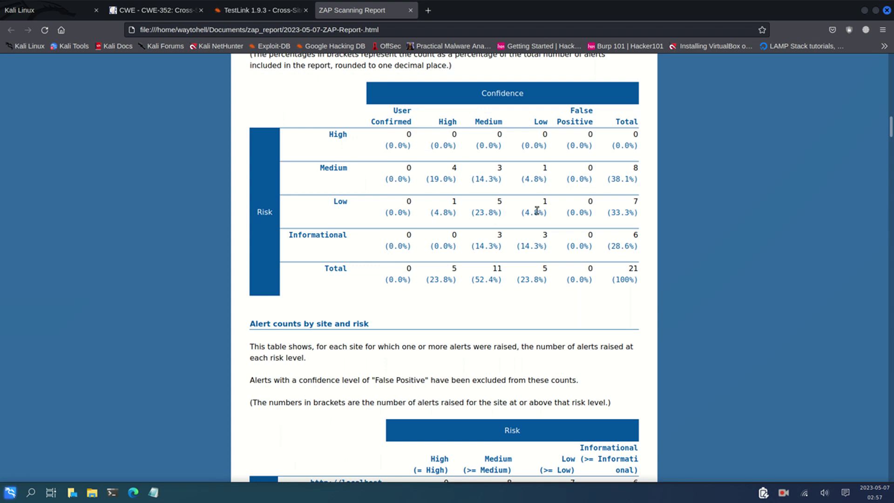
pyautogui.scroll(-9, 543, 196)
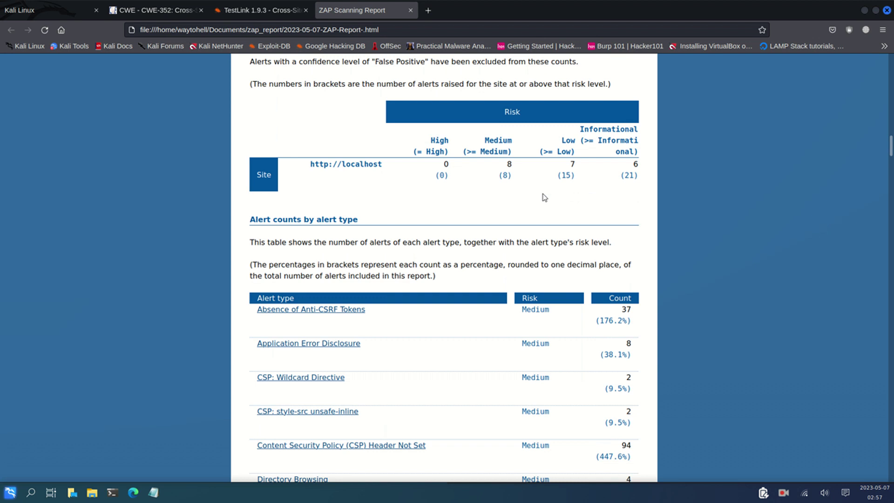
pyautogui.scroll(-6, 545, 197)
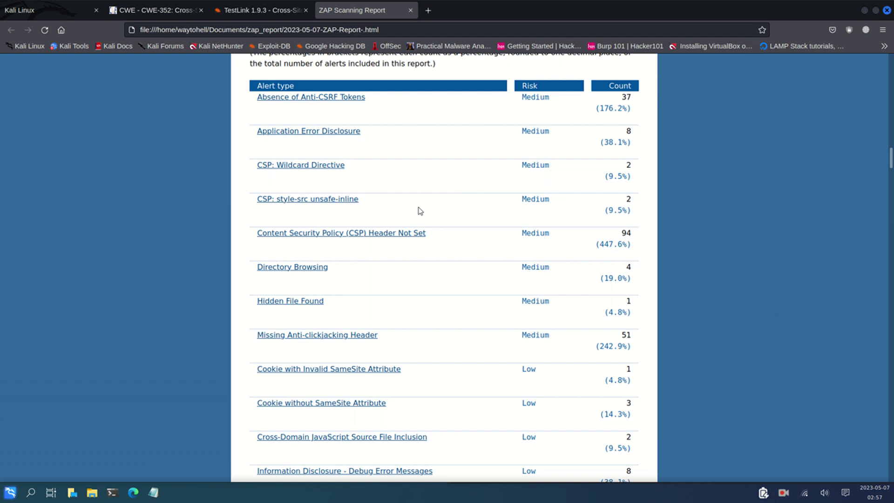
pyautogui.scroll(-12, 415, 348)
pyautogui.scroll(-6, 414, 348)
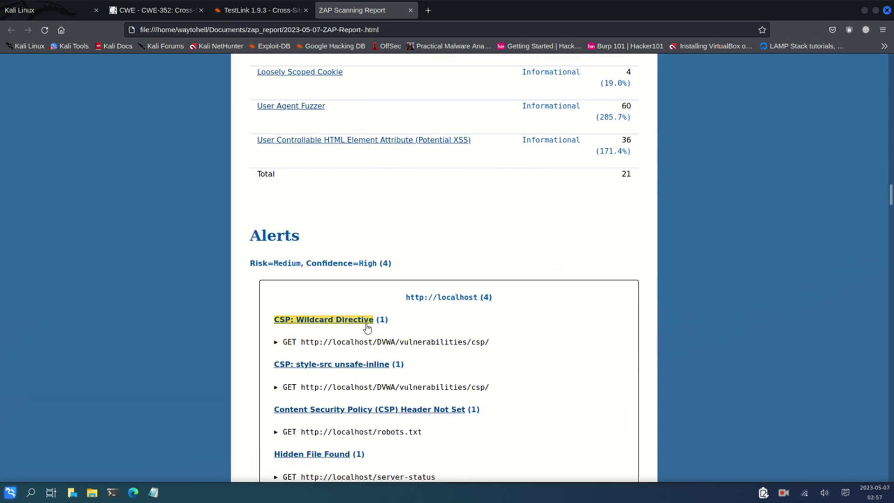
# Jump to the CSP: Wildcard Directive alert details in the ZAP report
pyautogui.click(365, 326)
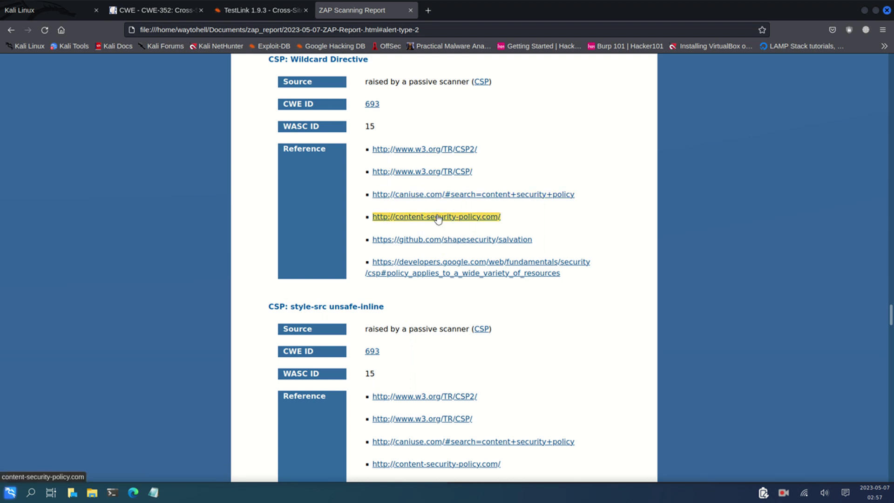
pyautogui.scroll(-15, 624, 161)
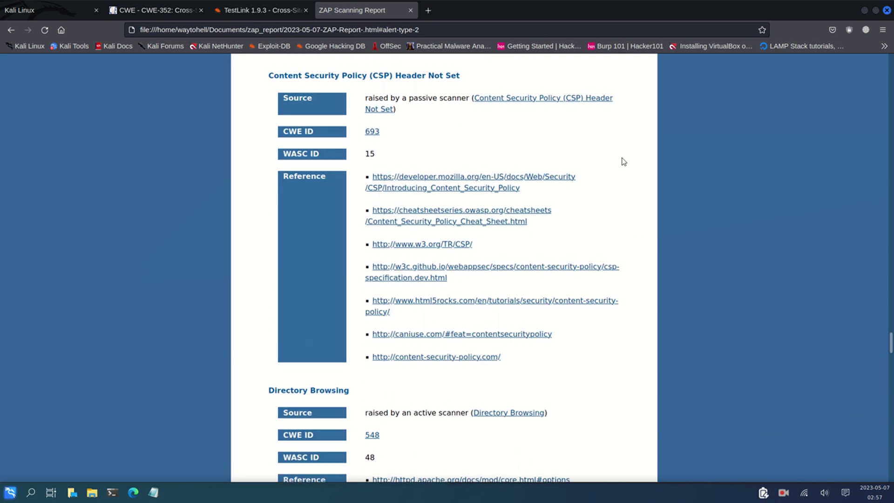
pyautogui.scroll(-10, 624, 161)
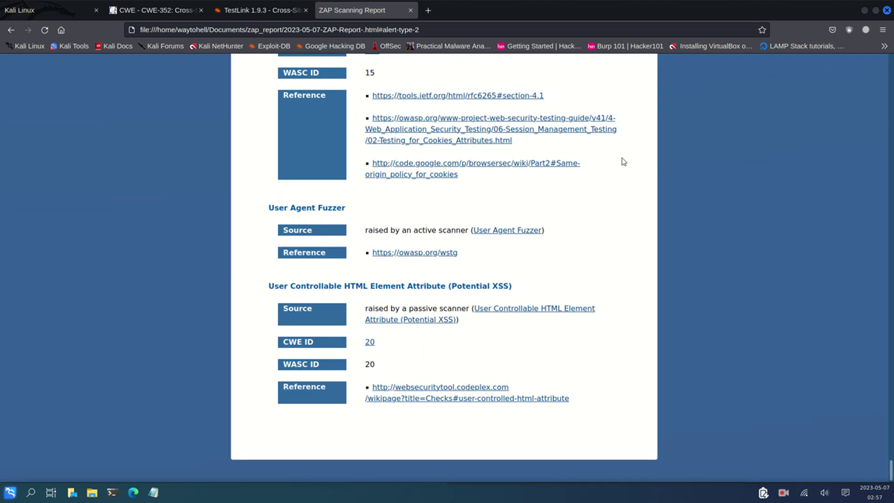
# Scroll the ZAP Scanning Report back up to the top
pyautogui.scroll(20, 627, 265)
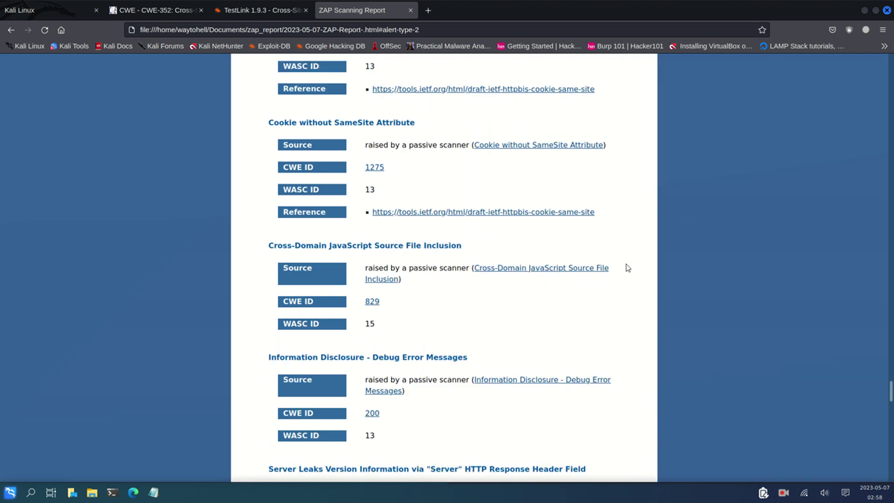
pyautogui.scroll(20, 628, 268)
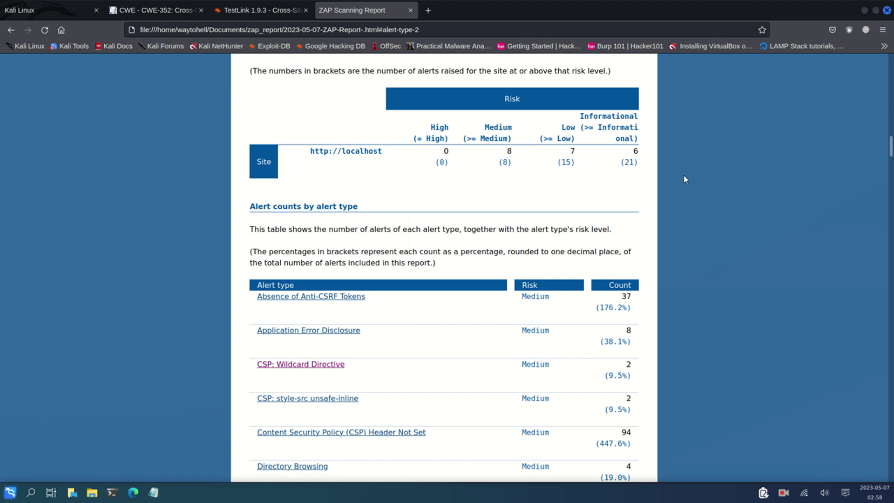
pyautogui.scroll(10, 685, 179)
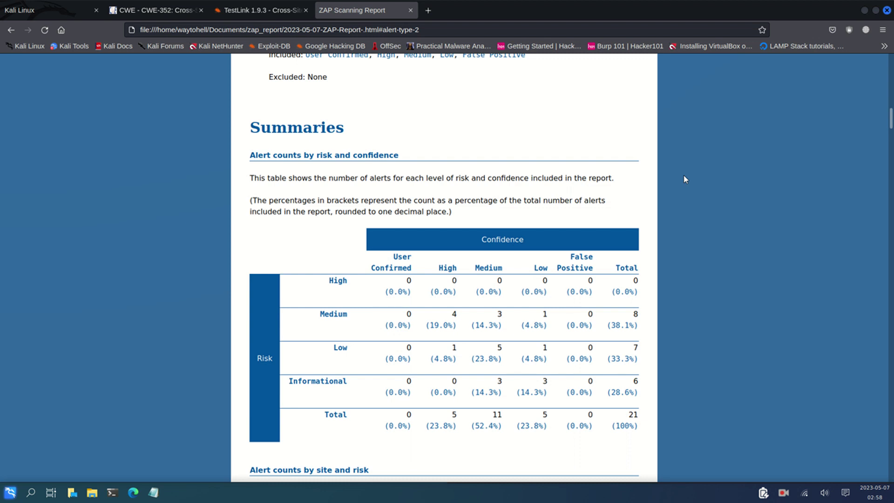
pyautogui.scroll(6, 684, 176)
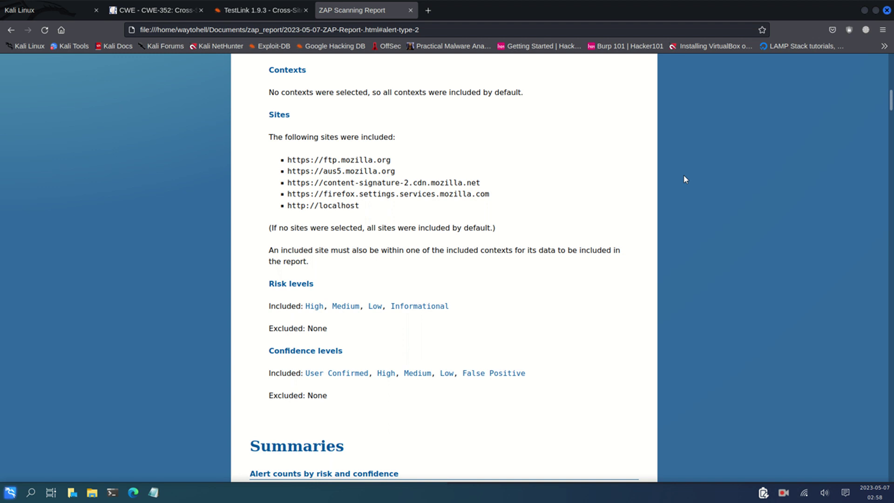
pyautogui.scroll(15, 685, 178)
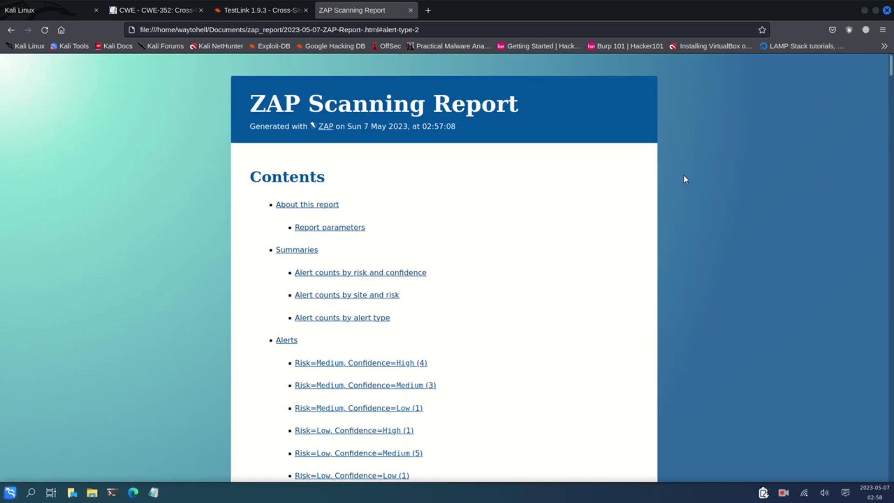
pyautogui.click(261, 10)
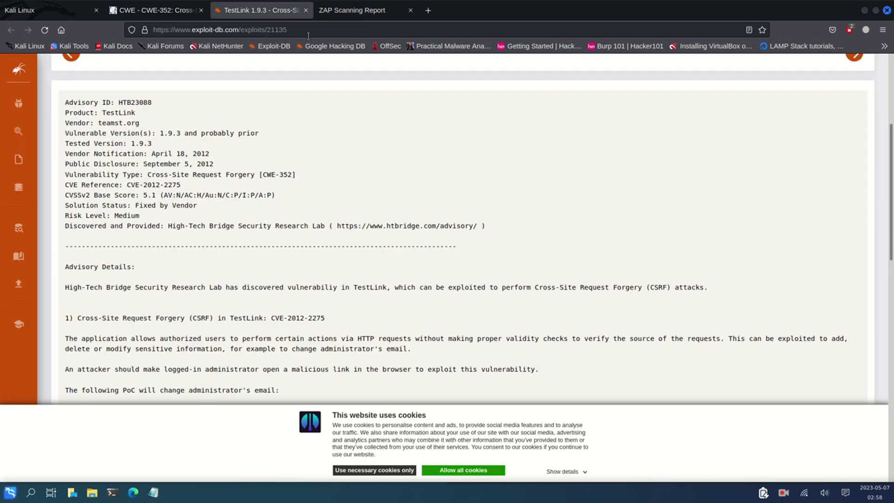
pyautogui.scroll(-6, 379, 218)
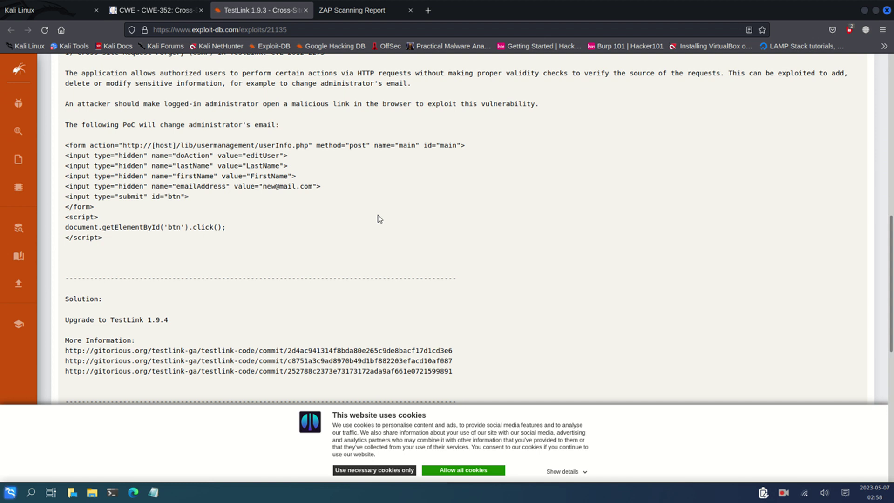
pyautogui.scroll(6, 380, 218)
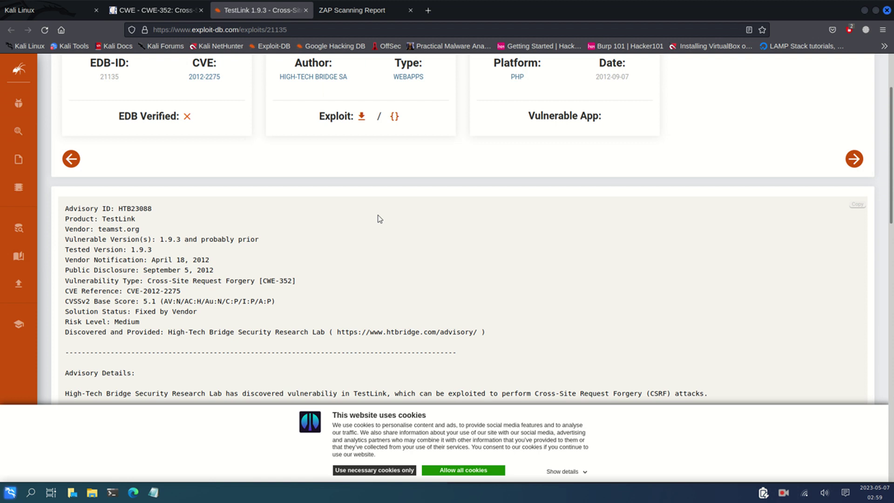
pyautogui.scroll(2, 379, 218)
# Read the CWE-352 Cross-Site Request Forgery page down to its Observed Examples and Potential Mitigations
pyautogui.click(72, 6)
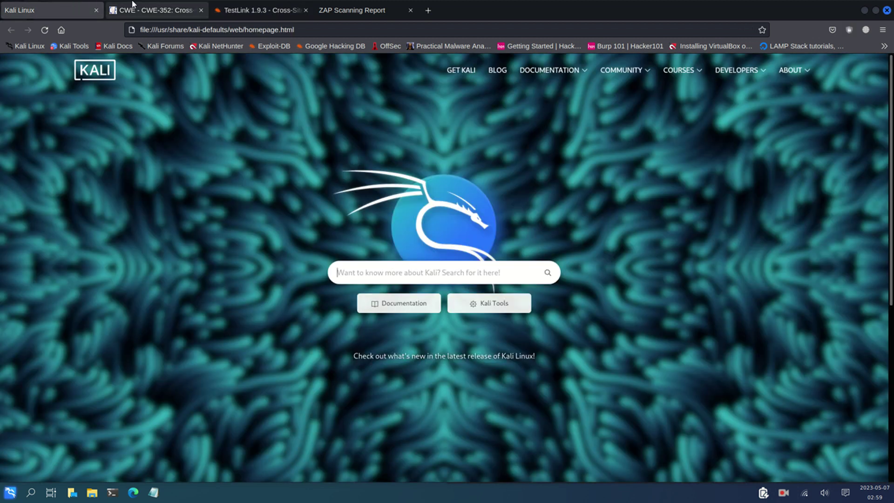
pyautogui.click(154, 10)
pyautogui.scroll(-5, 268, 183)
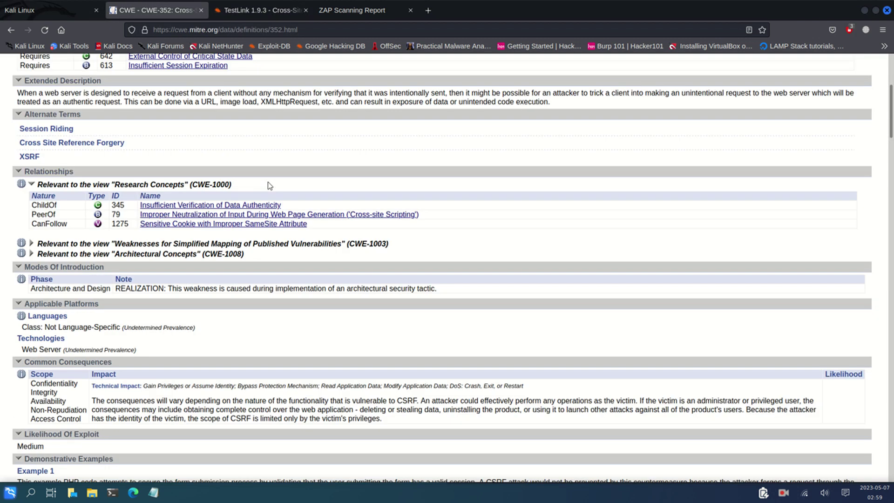
pyautogui.scroll(-7, 269, 186)
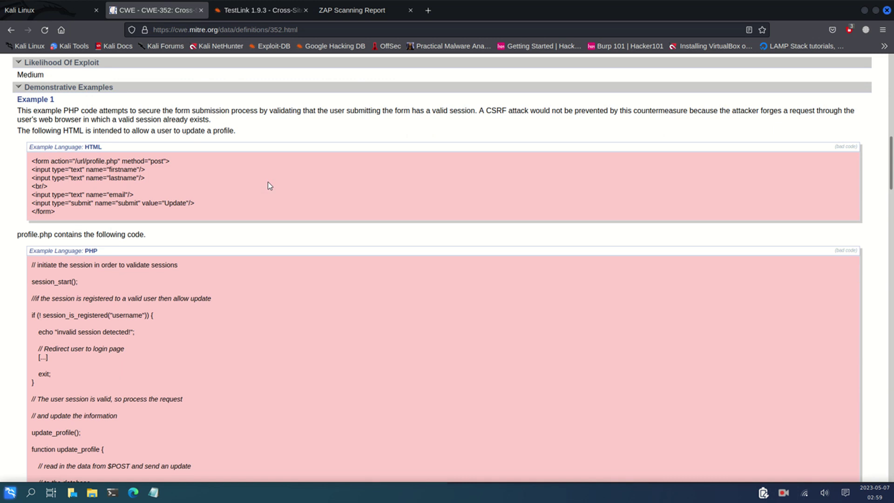
pyautogui.scroll(-5, 271, 186)
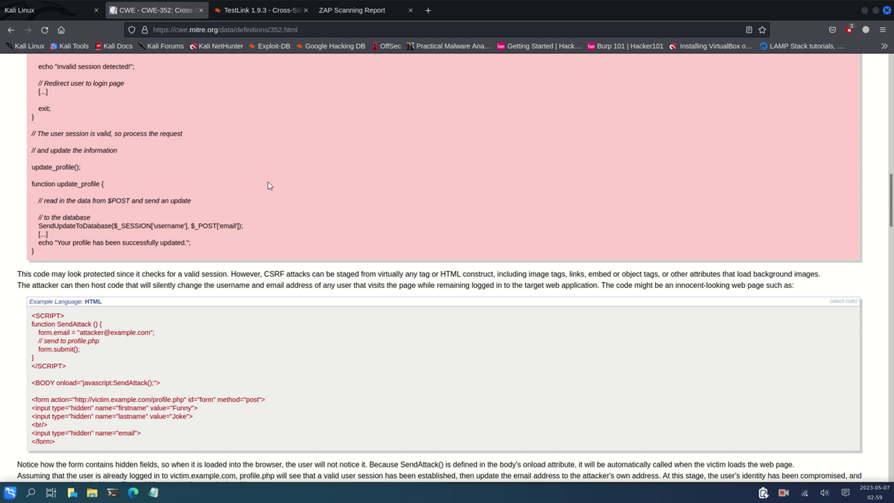
pyautogui.scroll(-6, 269, 186)
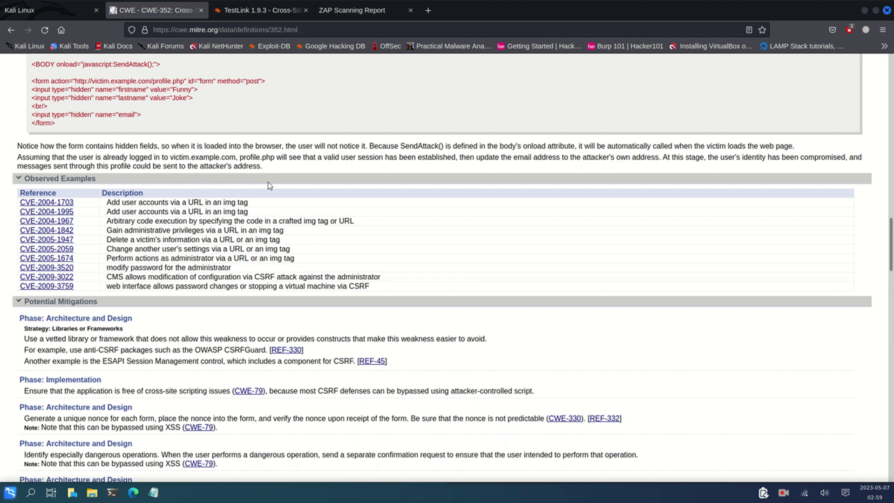
# Look over the ZAP Scanning Report summaries once more, then minimize Firefox
pyautogui.click(324, 6)
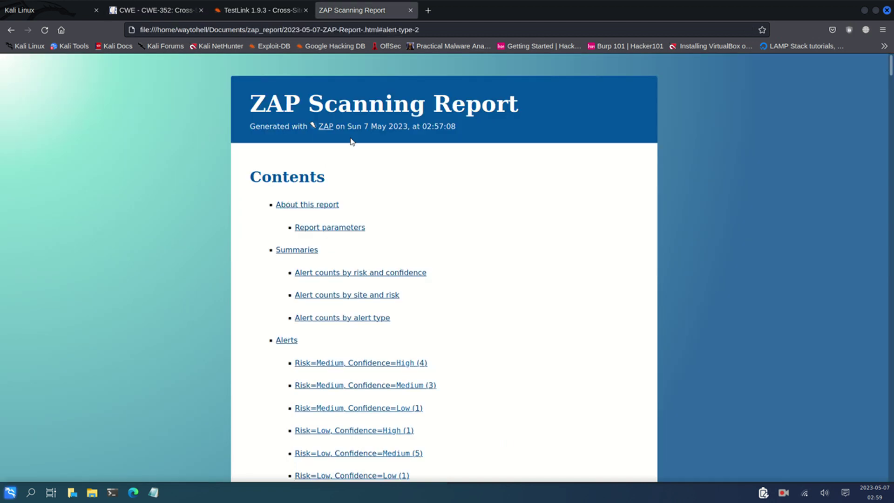
pyautogui.scroll(-10, 351, 142)
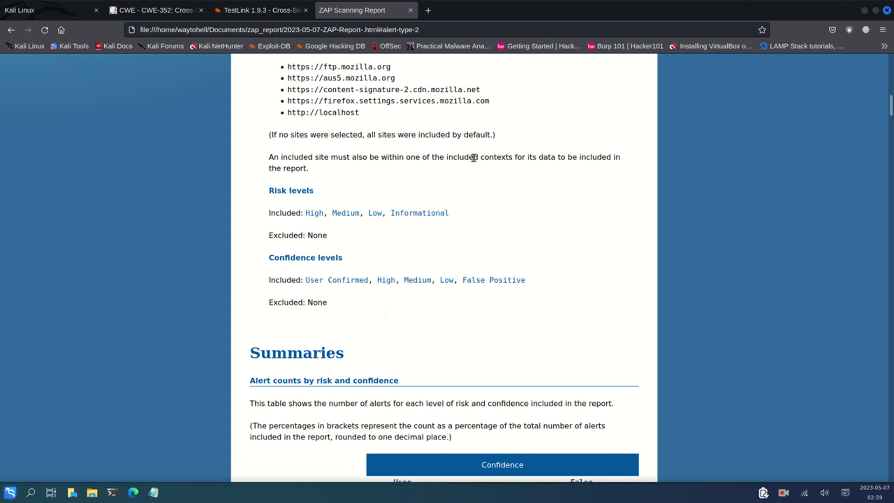
pyautogui.scroll(-15, 541, 208)
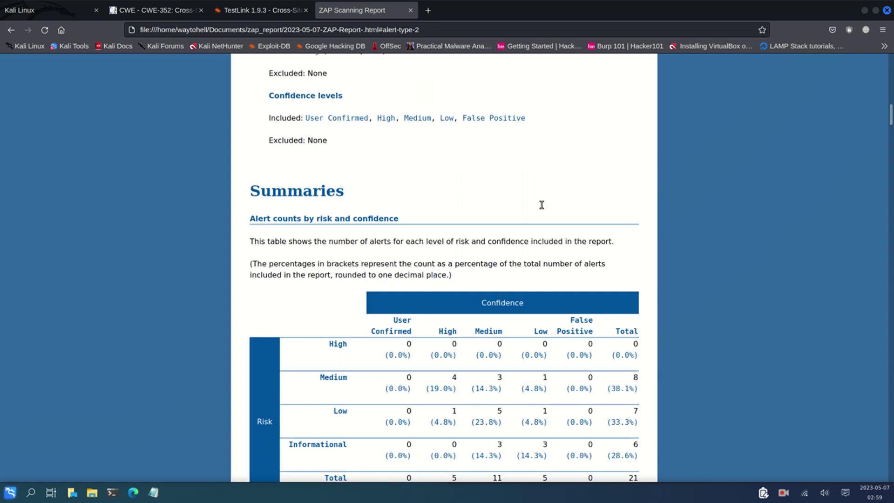
pyautogui.scroll(-8, 543, 209)
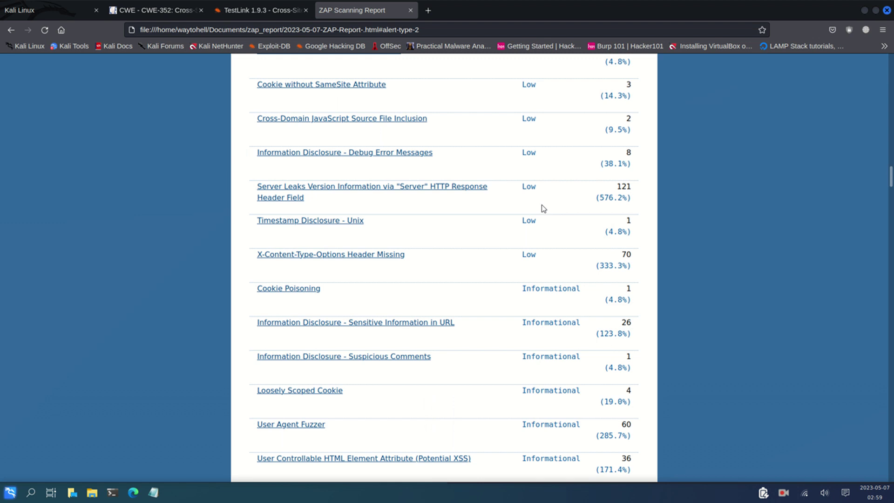
pyautogui.scroll(5, 544, 209)
pyautogui.scroll(17, 544, 209)
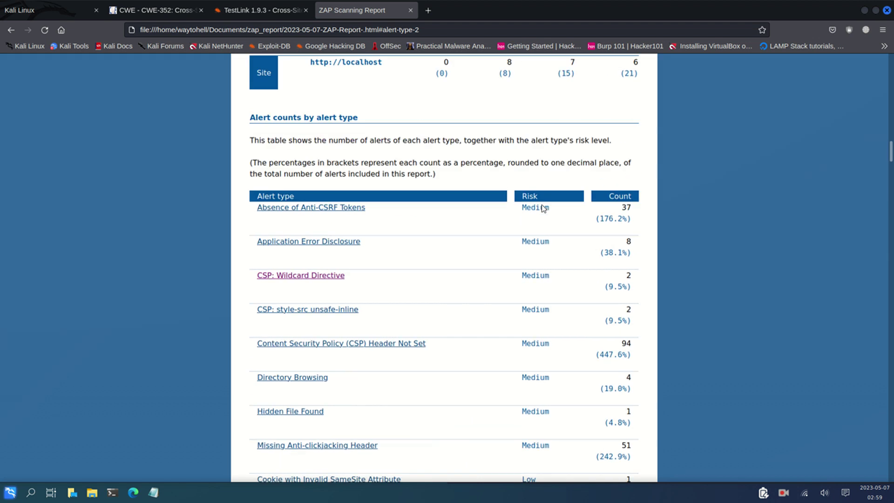
pyautogui.scroll(11, 544, 208)
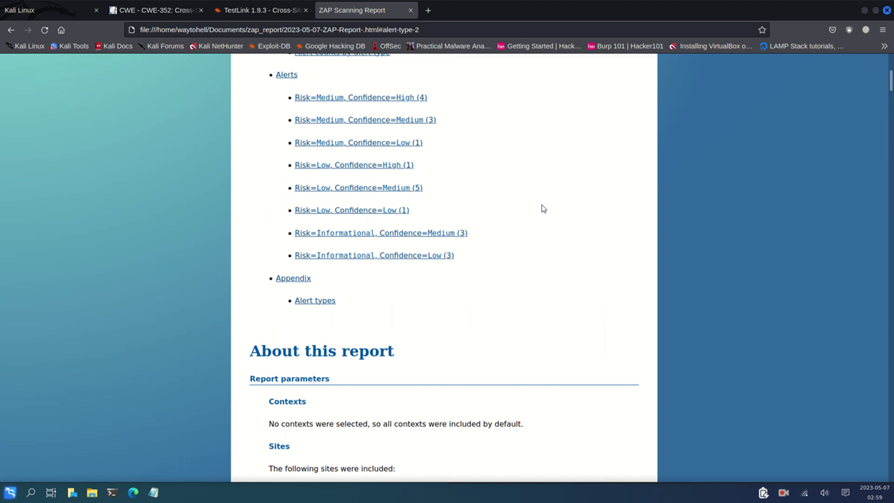
pyautogui.click(865, 11)
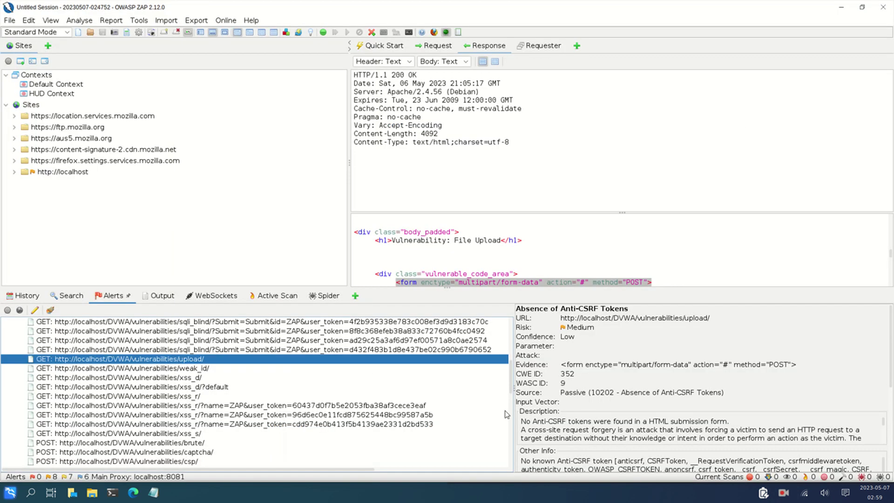
# Stop the screen recording using Finish recording from the recorder's tray icon
pyautogui.click(785, 495)
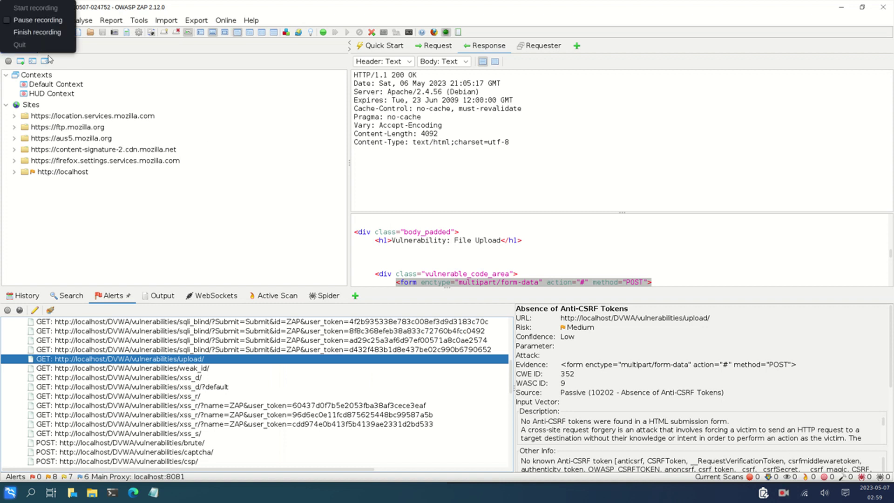
pyautogui.click(42, 32)
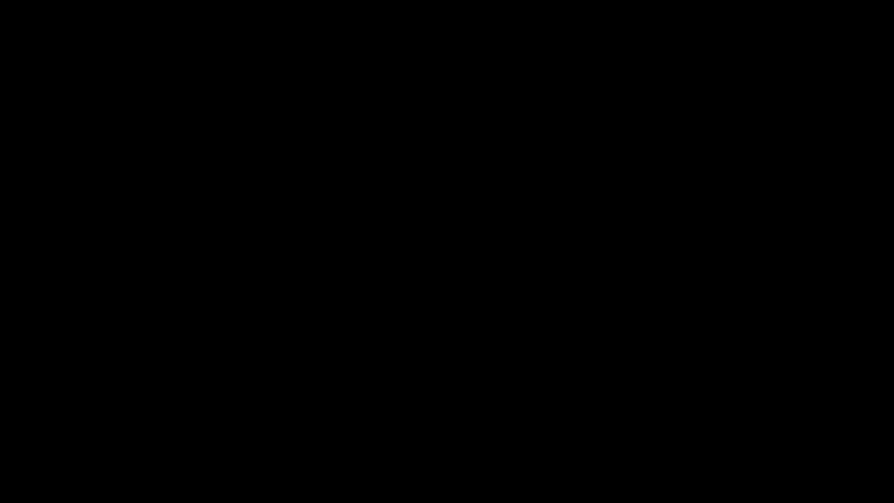